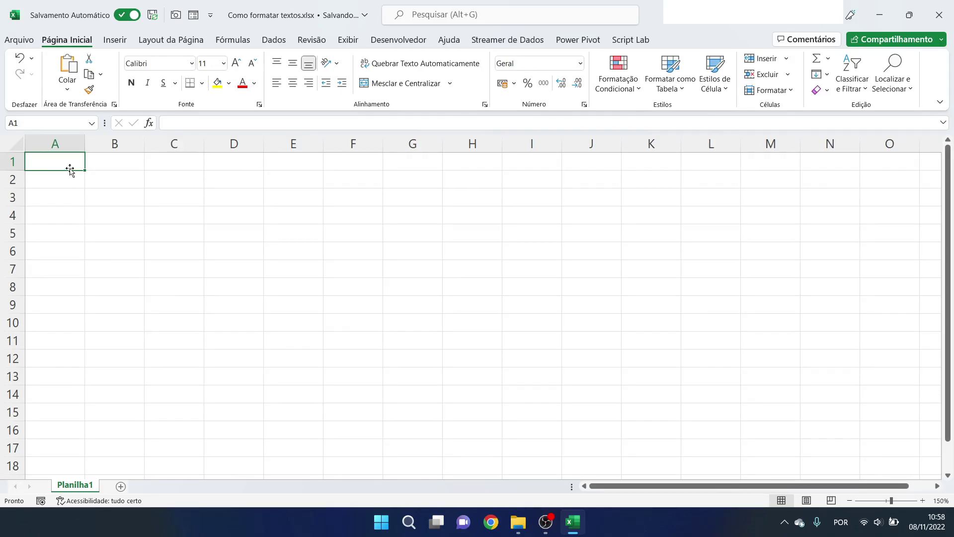
Step: Fill the range A1:E12 with the sample text "aaaaaaaa" in every cell
{"action": "left_click_drag", "start_coordinate": [65, 166], "coordinate": [282, 353]}
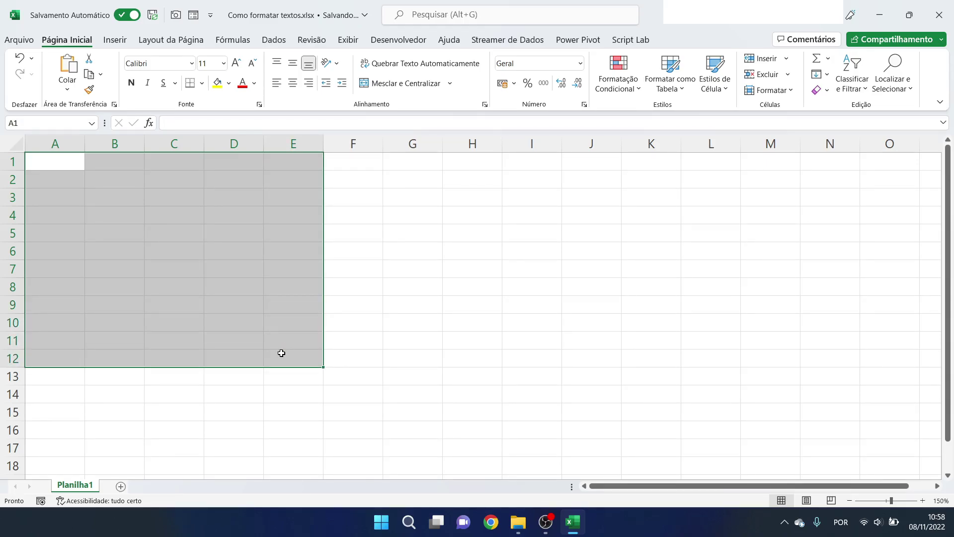
{"action": "type", "text": "aaaaaaaa"}
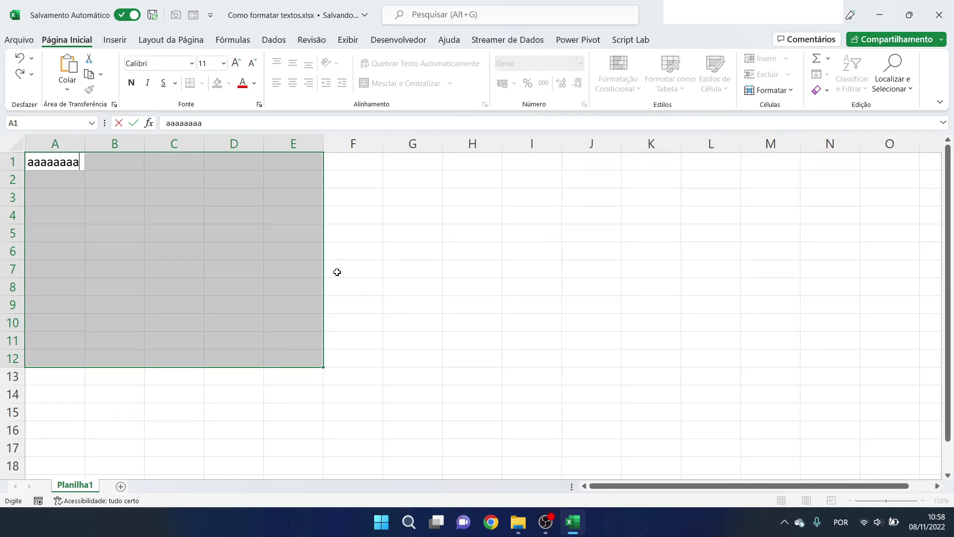
{"action": "key", "text": "ctrl+Return"}
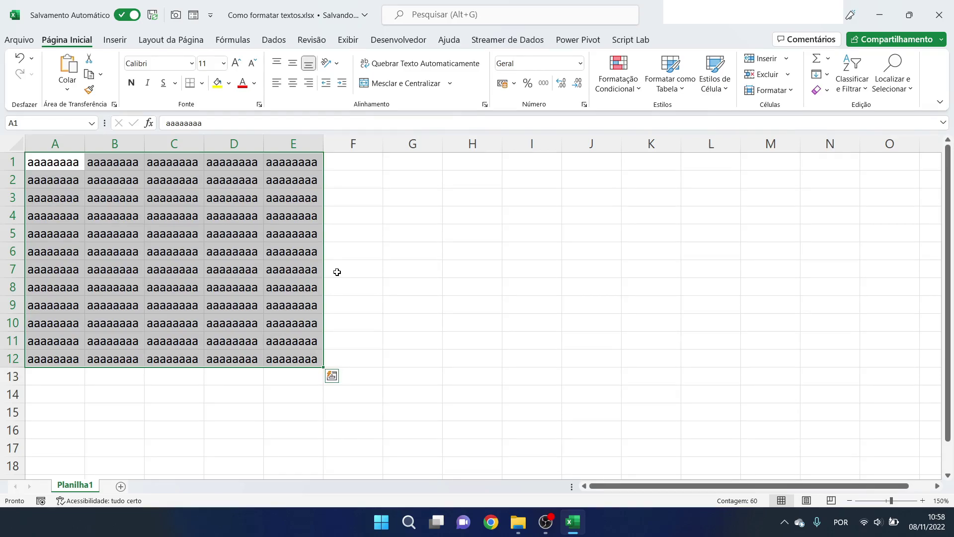
{"action": "left_click", "coordinate": [387, 275]}
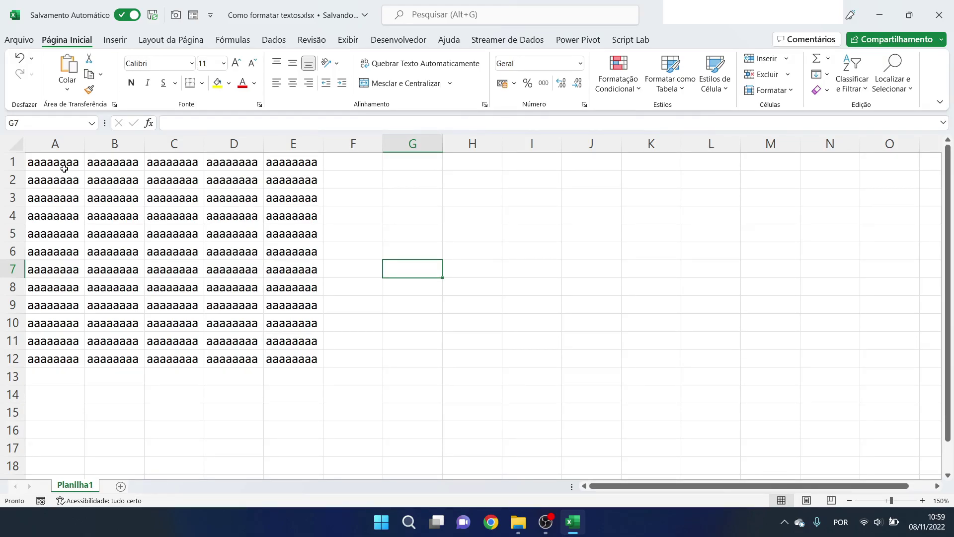
Step: Change the font of the first-row cells A1:E1 to Arial
{"action": "left_click_drag", "start_coordinate": [64, 169], "coordinate": [280, 164]}
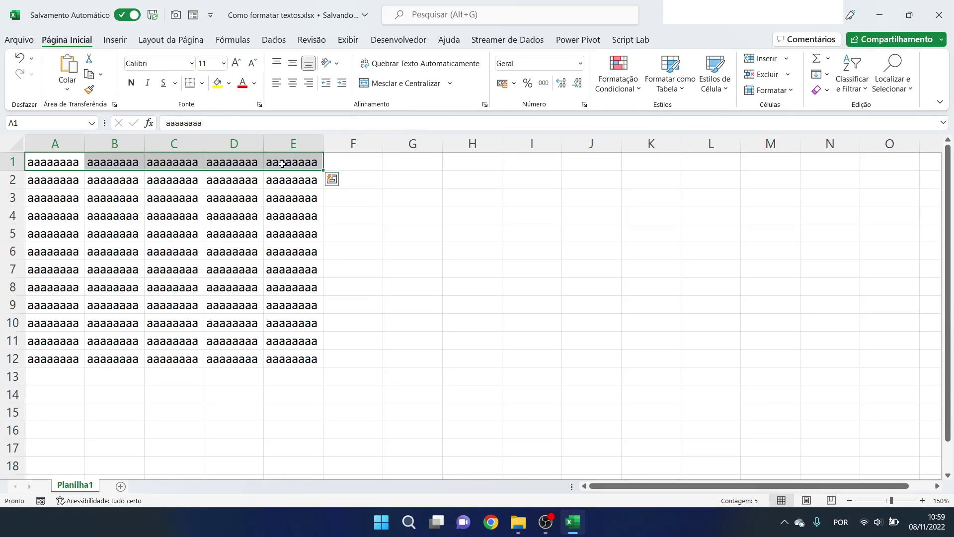
{"action": "left_click", "coordinate": [191, 64]}
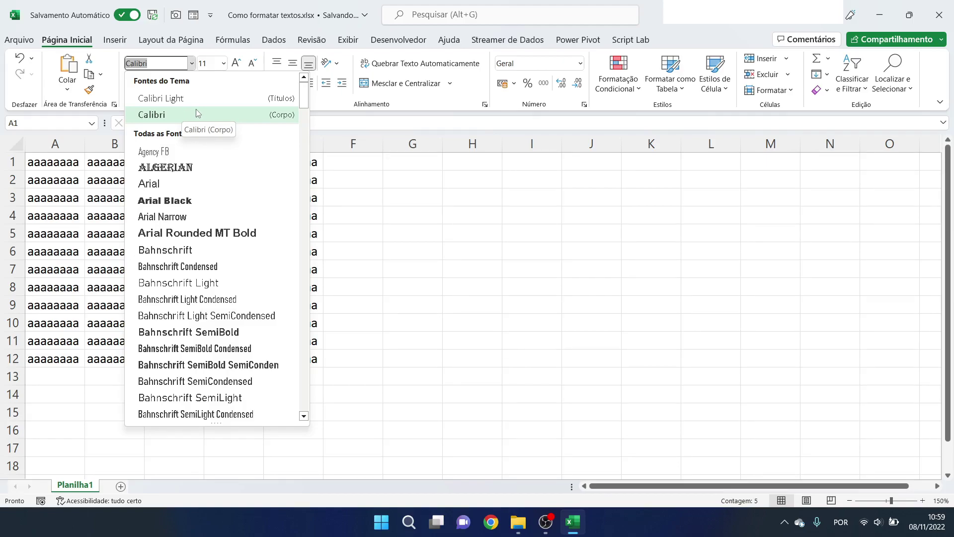
{"action": "left_click", "coordinate": [164, 184]}
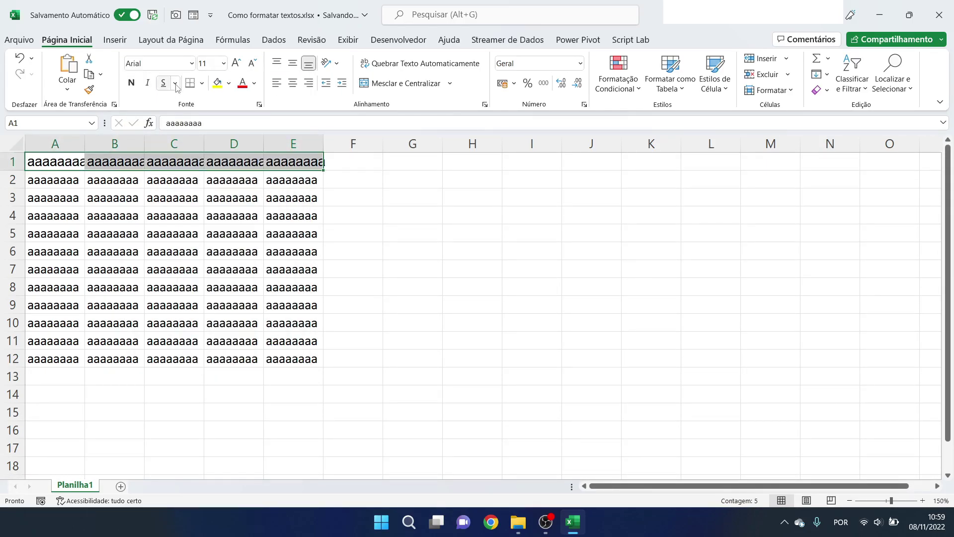
Step: Browse the available fonts and apply Forte to the first-row cells A1:E1
{"action": "left_click", "coordinate": [190, 64]}
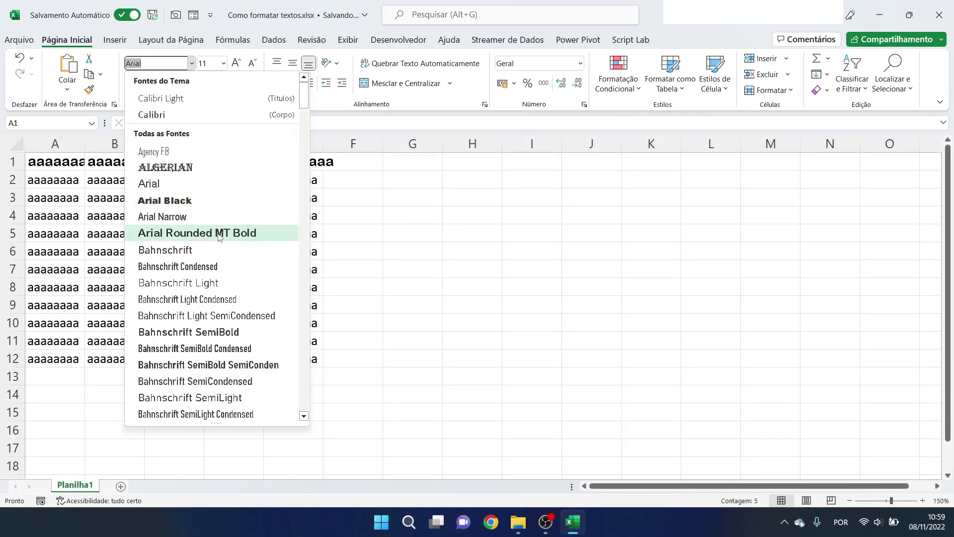
{"action": "scroll", "coordinate": [220, 237], "scroll_direction": "down", "scroll_amount": 2}
{"action": "scroll", "coordinate": [220, 237], "scroll_direction": "down", "scroll_amount": 20}
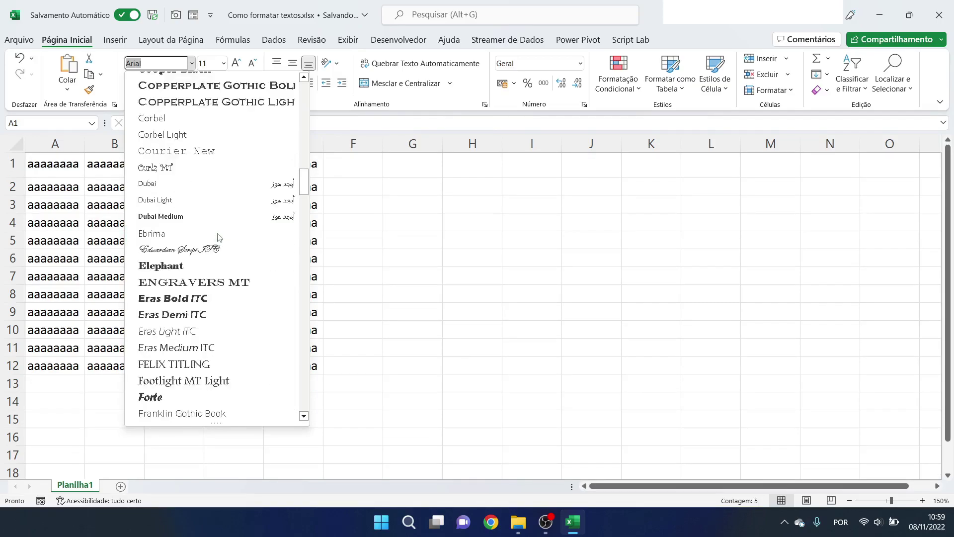
{"action": "scroll", "coordinate": [220, 237], "scroll_direction": "down", "scroll_amount": 20}
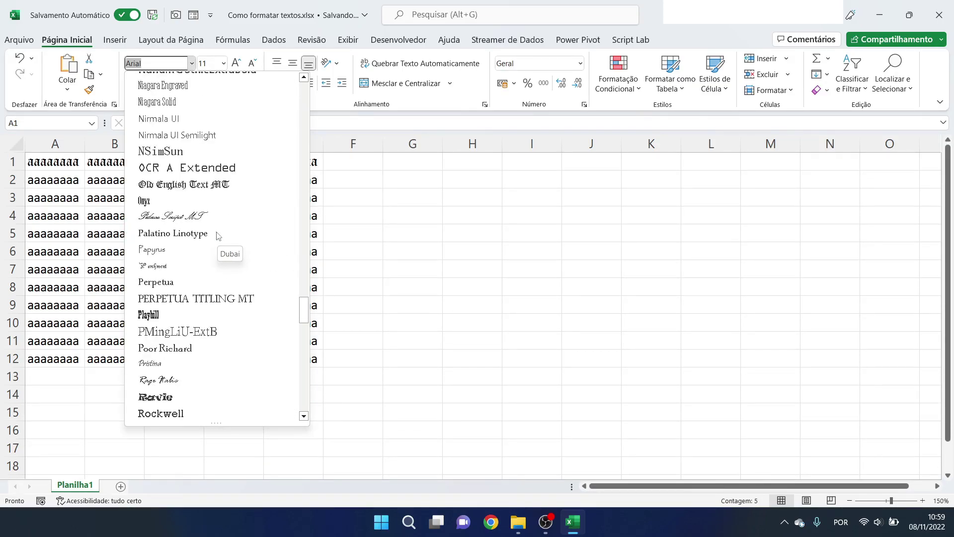
{"action": "scroll", "coordinate": [217, 236], "scroll_direction": "down", "scroll_amount": 15}
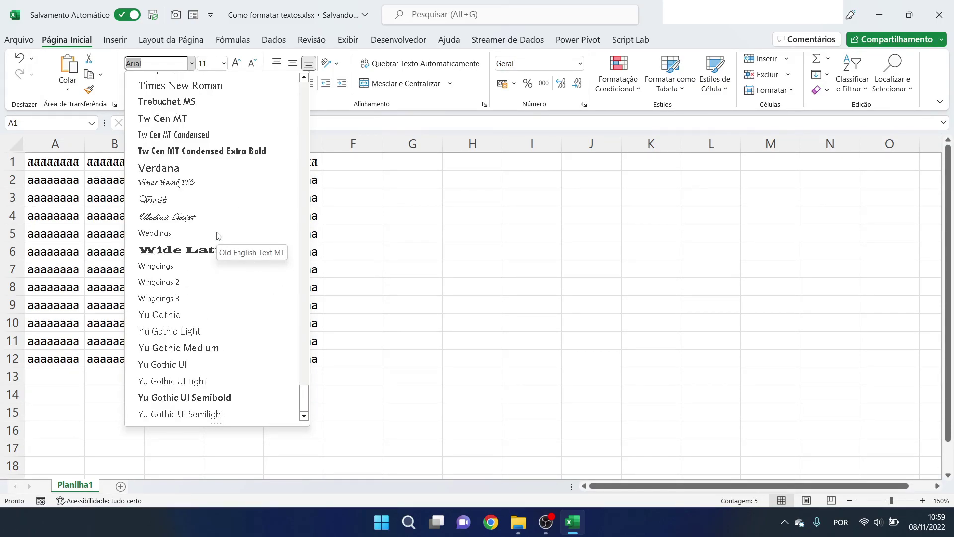
{"action": "scroll", "coordinate": [218, 236], "scroll_direction": "up", "scroll_amount": 20}
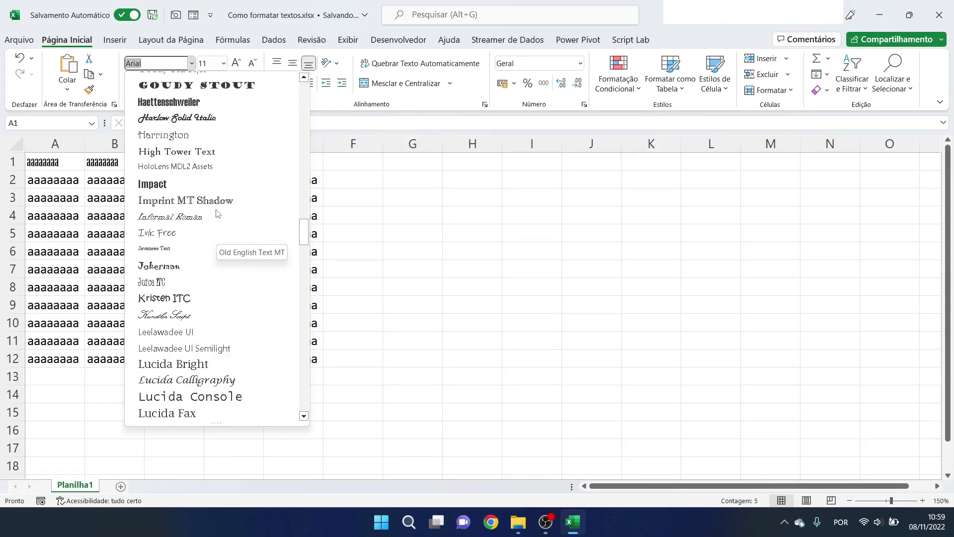
{"action": "scroll", "coordinate": [218, 214], "scroll_direction": "up", "scroll_amount": 15}
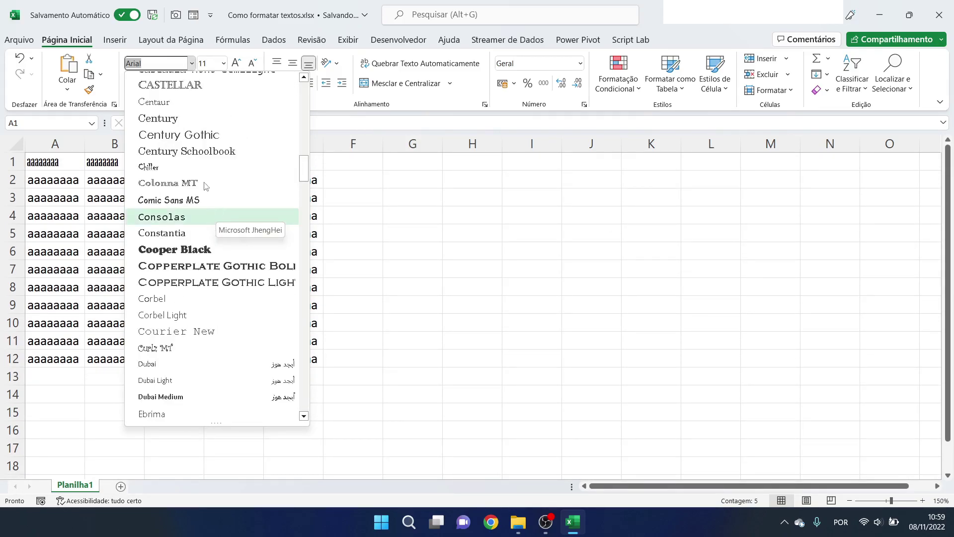
{"action": "left_click", "coordinate": [152, 66]}
{"action": "left_click_drag", "start_coordinate": [153, 66], "coordinate": [99, 63]}
{"action": "scroll", "coordinate": [250, 297], "scroll_direction": "down", "scroll_amount": 10}
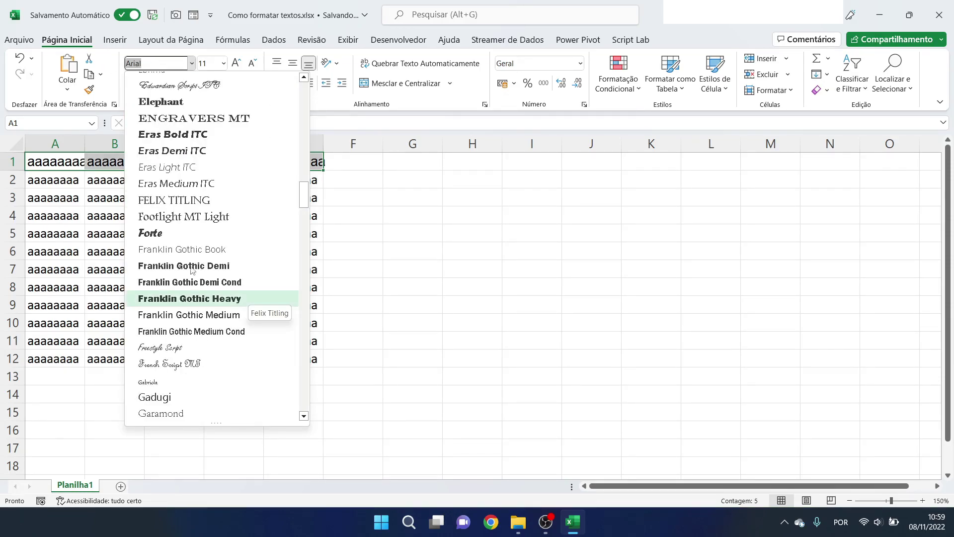
{"action": "scroll", "coordinate": [159, 179], "scroll_direction": "up", "scroll_amount": 6}
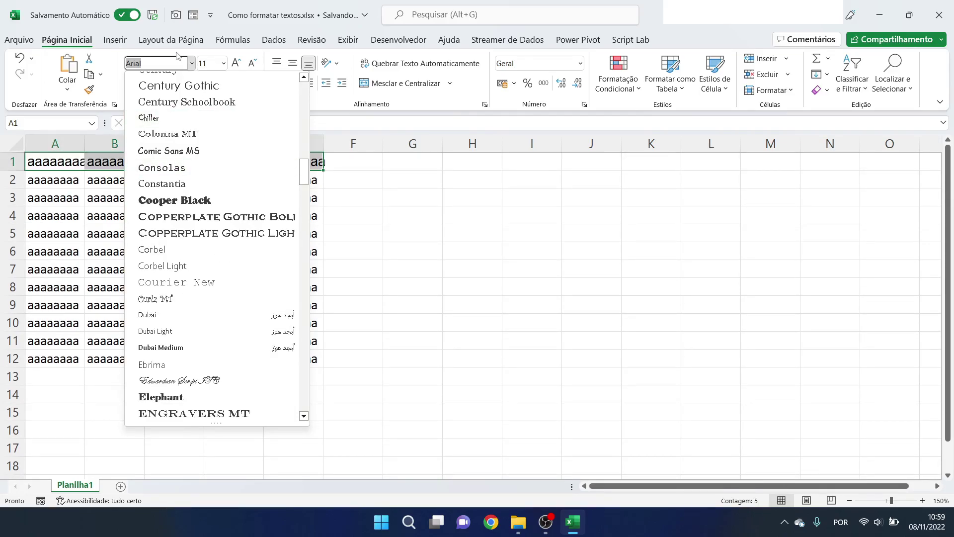
{"action": "type", "text": "Forte"}
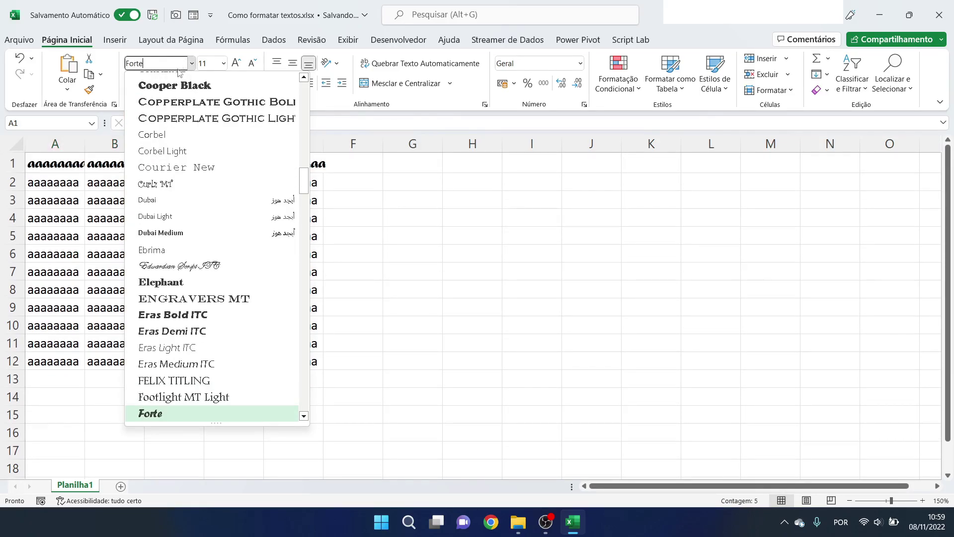
{"action": "left_click", "coordinate": [154, 409]}
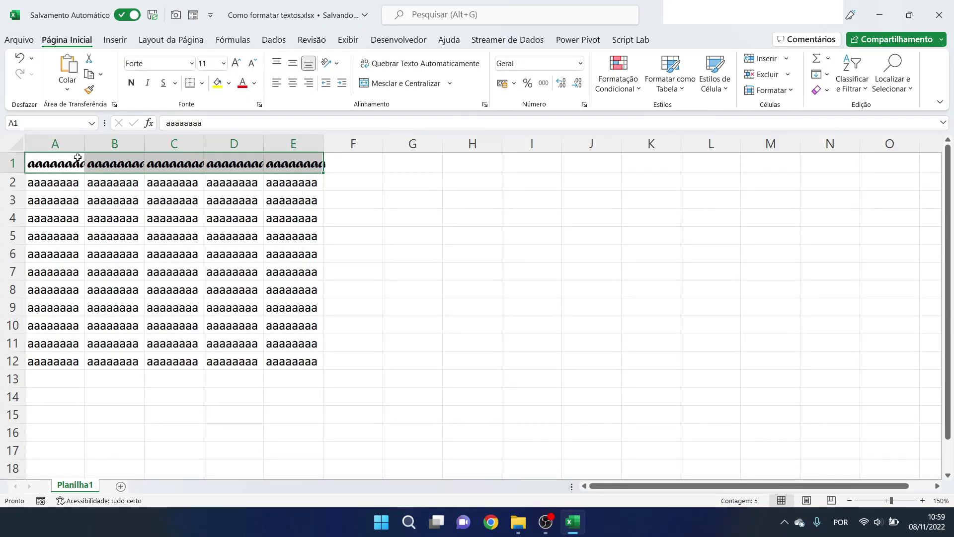
Step: Set the font of cells A1:E1 back to Calibri
{"action": "left_click", "coordinate": [191, 64]}
{"action": "scroll", "coordinate": [214, 176], "scroll_direction": "up", "scroll_amount": 15}
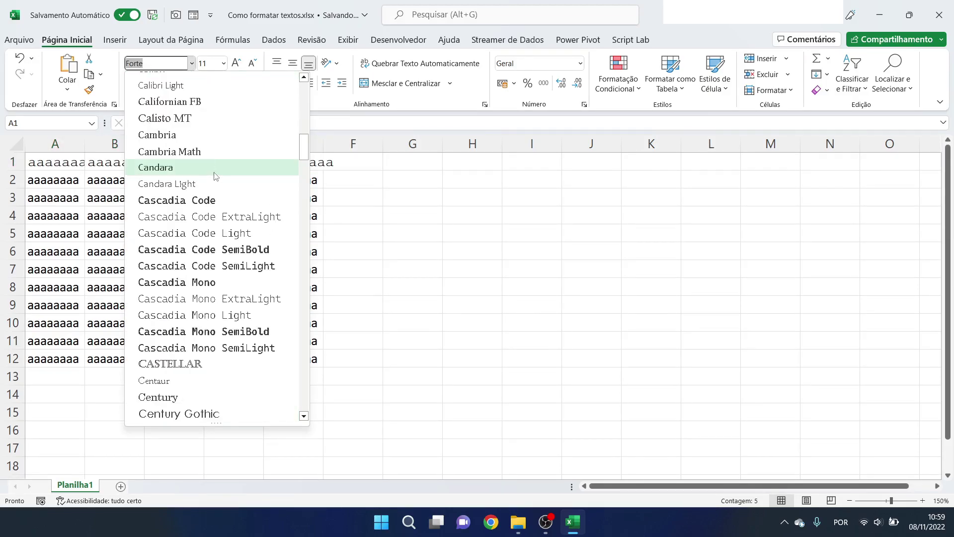
{"action": "left_click", "coordinate": [153, 114]}
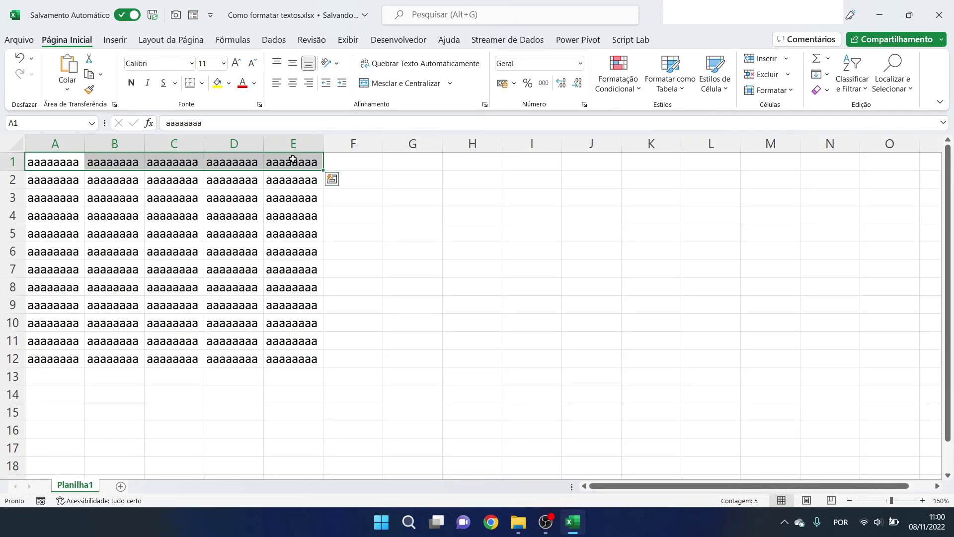
Step: Increase the font size of cells A1:E1 incrementally to 16 and reduce it to 12
{"action": "left_click", "coordinate": [236, 68]}
{"action": "left_click", "coordinate": [236, 68]}
{"action": "left_click", "coordinate": [236, 69]}
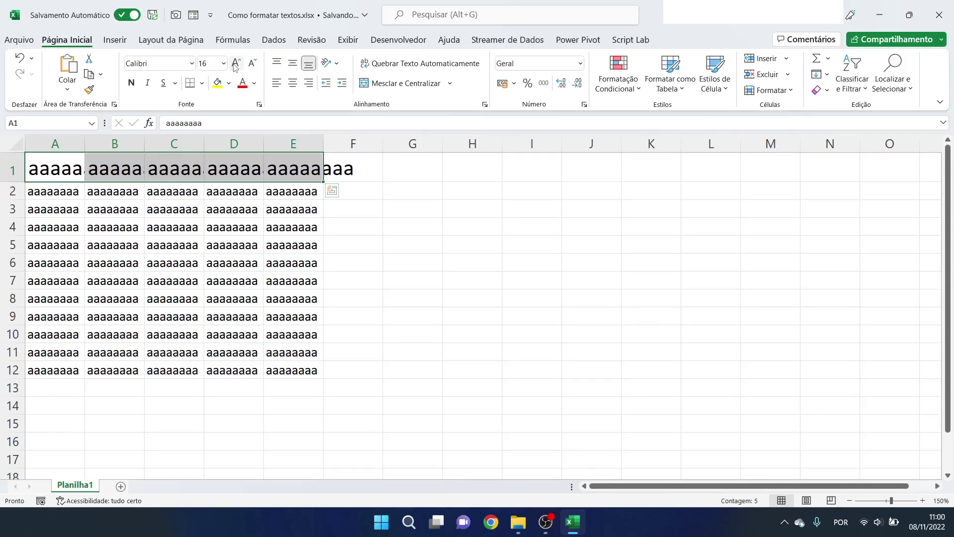
{"action": "left_click", "coordinate": [252, 65]}
{"action": "left_click", "coordinate": [252, 65]}
{"action": "left_click", "coordinate": [252, 65]}
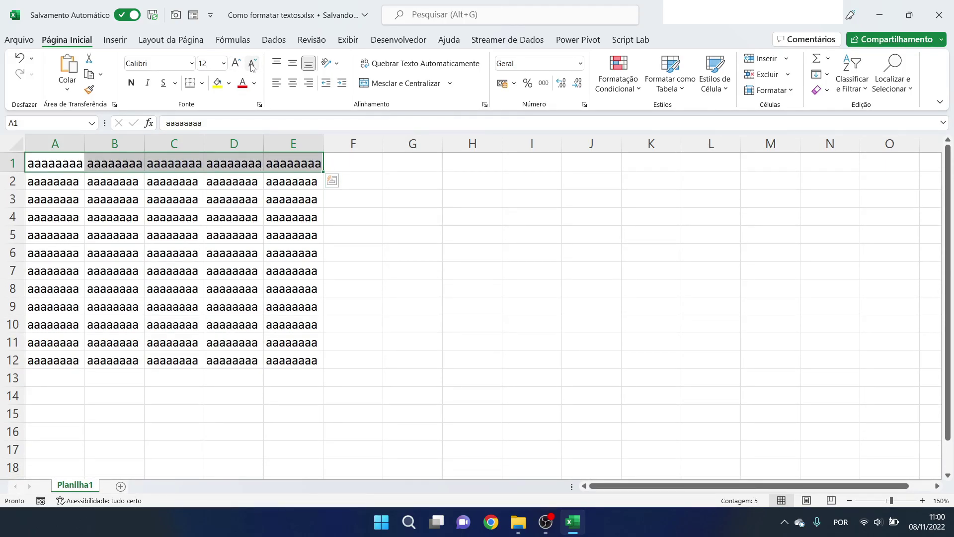
Step: Set the font size of cells A1:E1 to 20 and change it to 72
{"action": "left_click", "coordinate": [222, 64]}
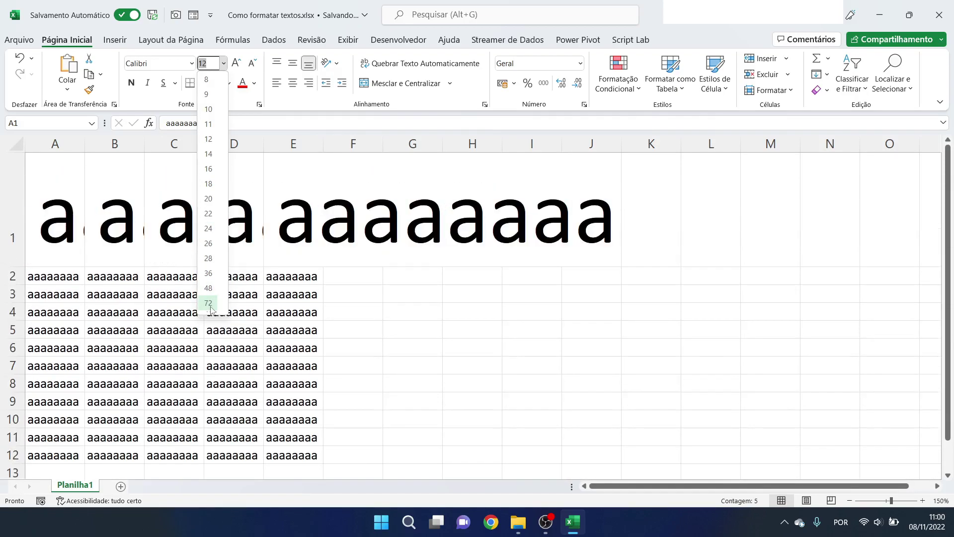
{"action": "left_click", "coordinate": [212, 199]}
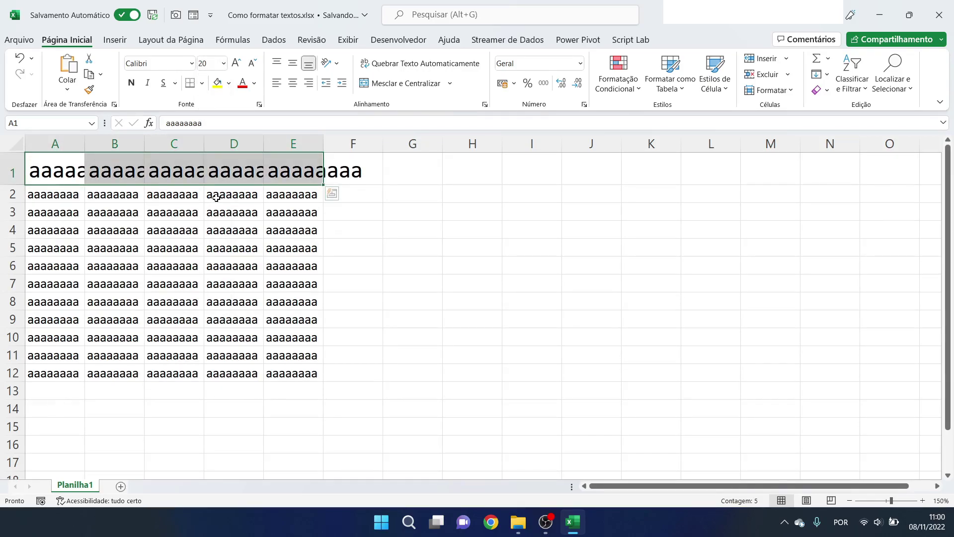
{"action": "left_click", "coordinate": [223, 63]}
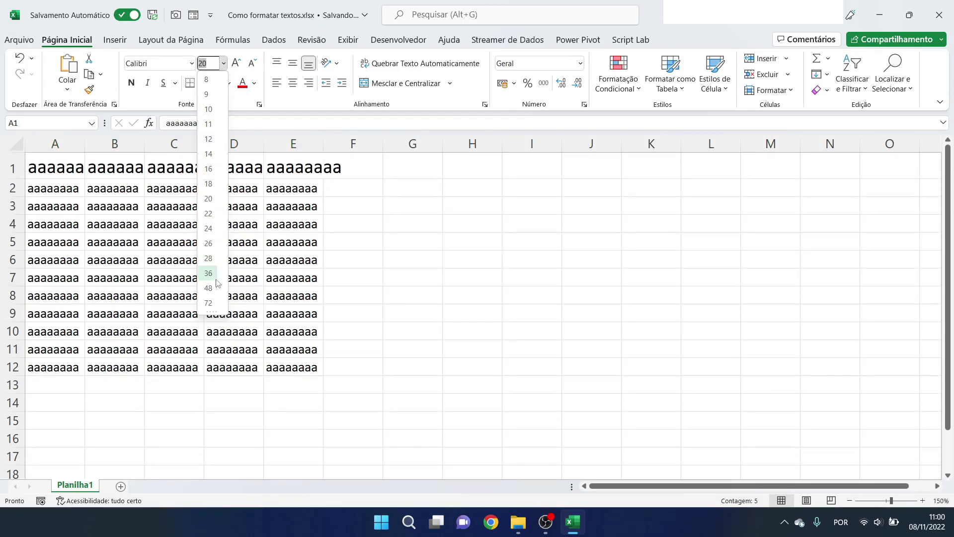
{"action": "left_click", "coordinate": [211, 299]}
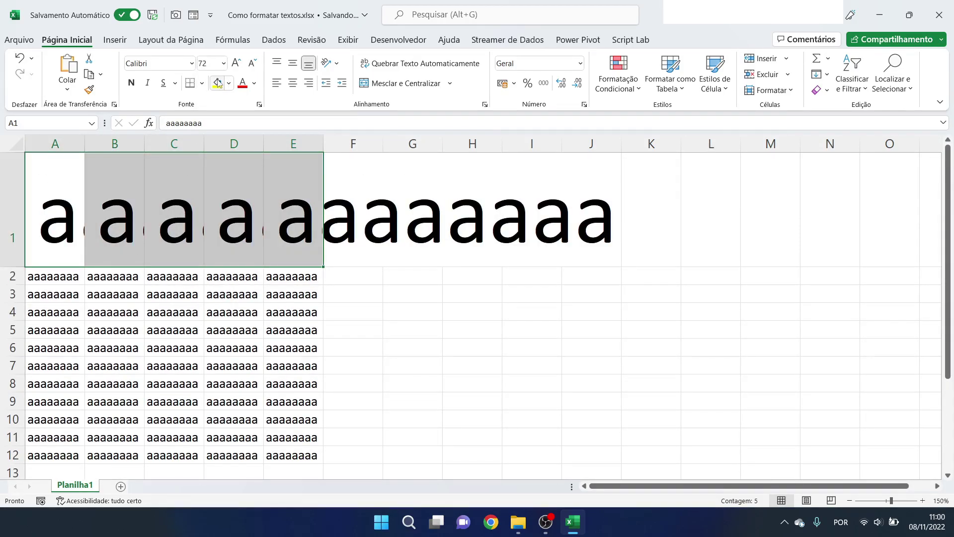
Step: Shrink the font size of cells A1:E1 incrementally to 24
{"action": "left_click", "coordinate": [223, 67]}
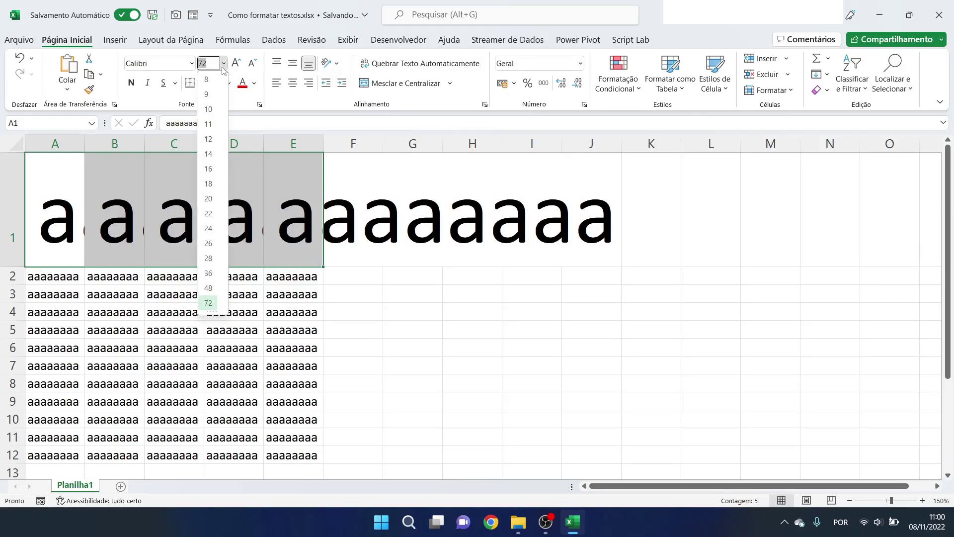
{"action": "left_click", "coordinate": [252, 64]}
{"action": "left_click", "coordinate": [252, 63]}
{"action": "left_click", "coordinate": [257, 67]}
{"action": "left_click", "coordinate": [257, 67]}
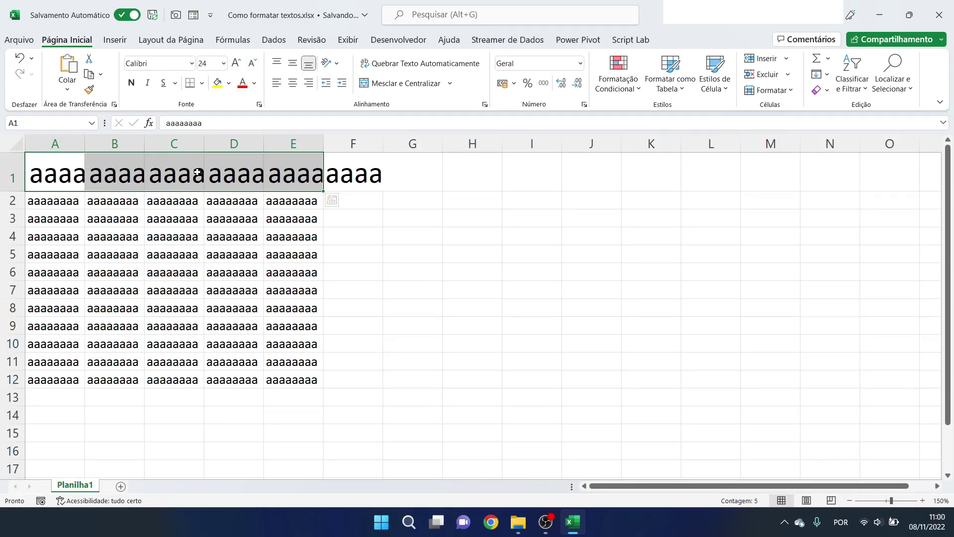
Step: Reduce the font size of cells A1:E1 incrementally to 12 and raise it one increment to 14
{"action": "left_click", "coordinate": [253, 64]}
{"action": "left_click", "coordinate": [254, 65]}
{"action": "left_click", "coordinate": [253, 64]}
{"action": "left_click", "coordinate": [254, 64]}
{"action": "left_click", "coordinate": [254, 64]}
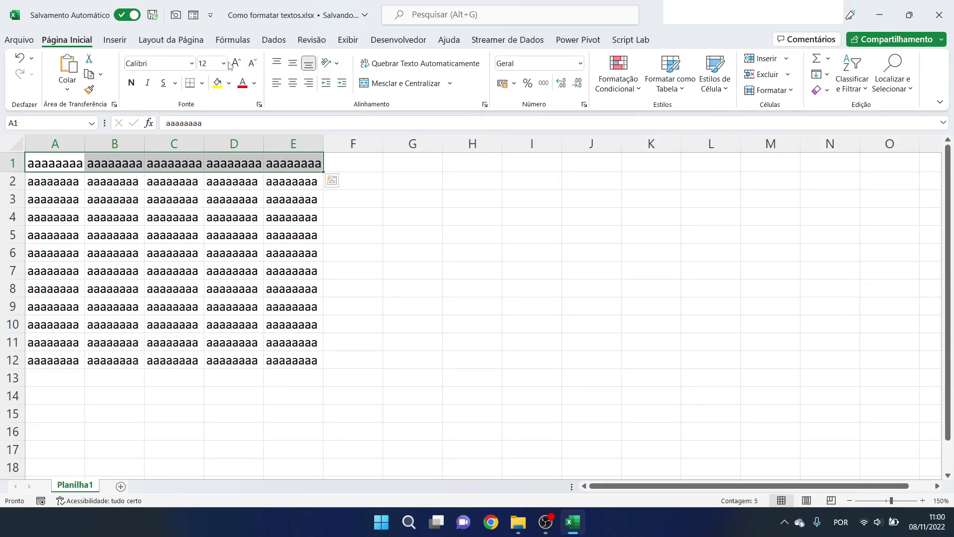
{"action": "left_click", "coordinate": [236, 64]}
{"action": "left_click", "coordinate": [389, 275]}
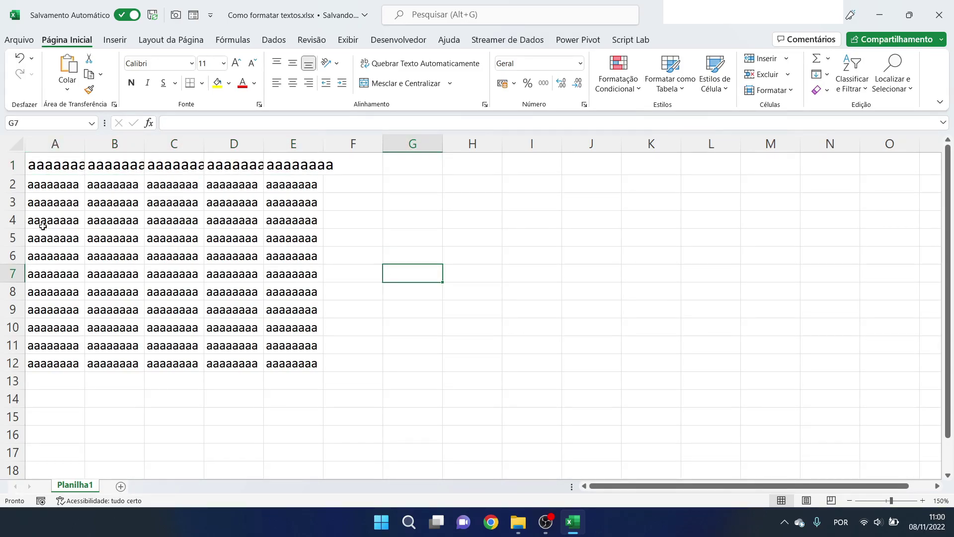
Step: Autofit the widths of columns A through E to their contents
{"action": "left_click_drag", "start_coordinate": [74, 144], "coordinate": [286, 144]}
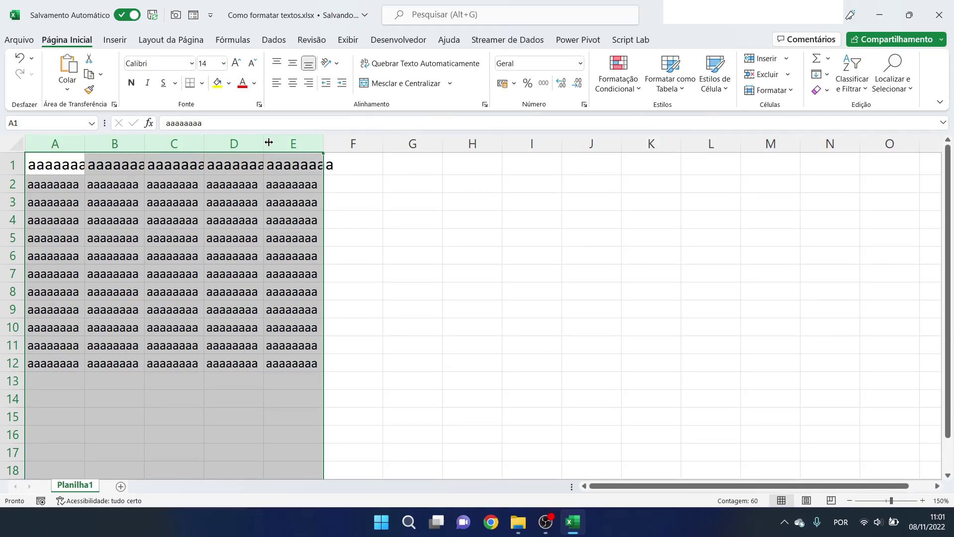
{"action": "double_click", "coordinate": [84, 143]}
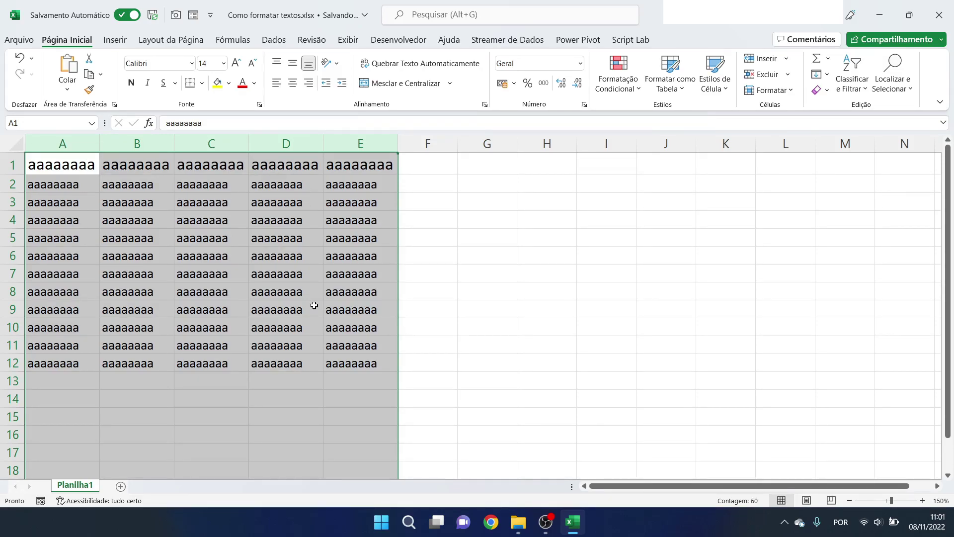
{"action": "left_click", "coordinate": [459, 285]}
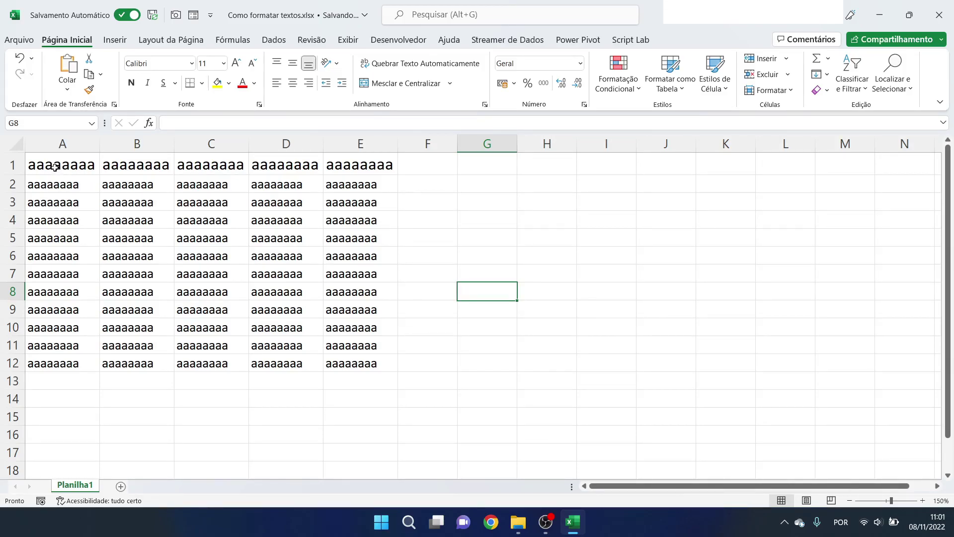
Step: Apply bold to the first-row cells A1:E1 and remove it again
{"action": "left_click", "coordinate": [63, 166]}
{"action": "left_click_drag", "start_coordinate": [62, 166], "coordinate": [345, 164]}
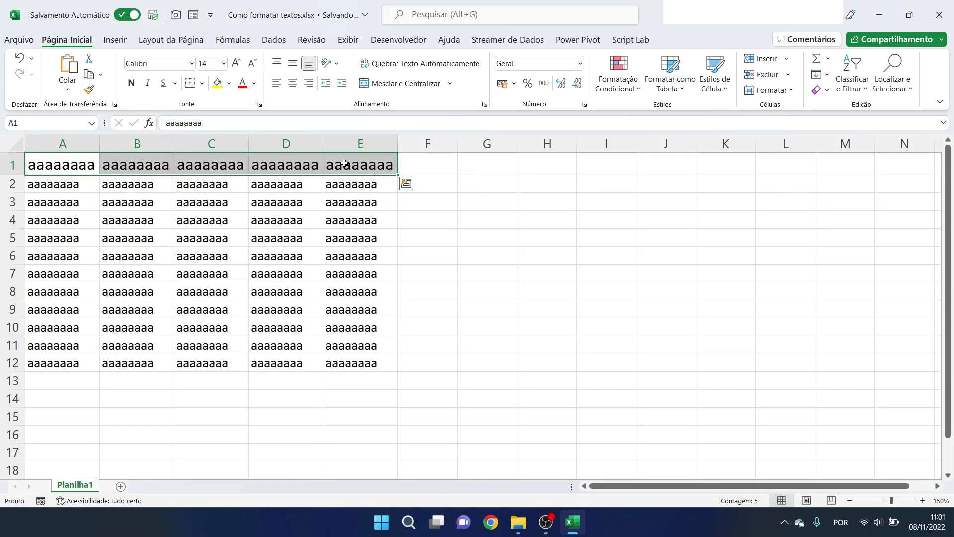
{"action": "left_click", "coordinate": [133, 84]}
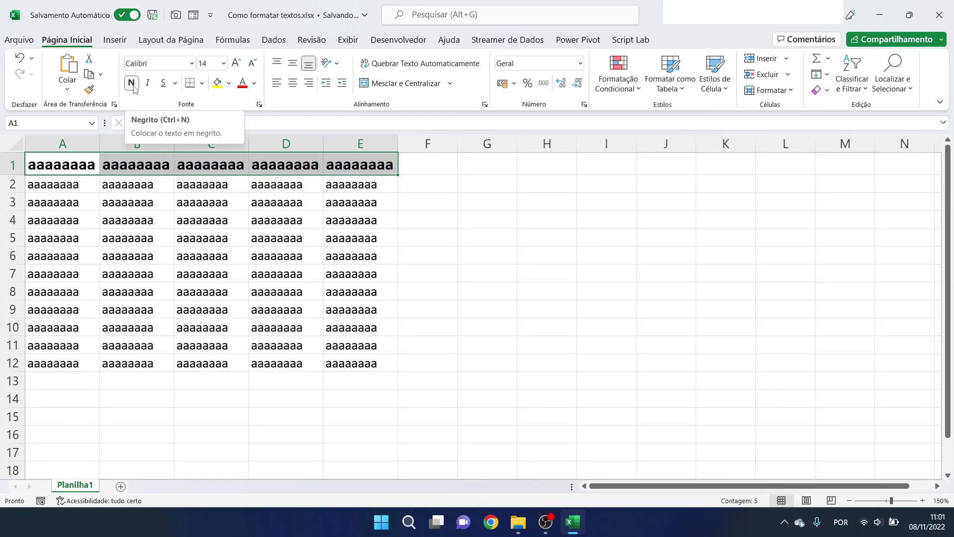
{"action": "left_click", "coordinate": [133, 83]}
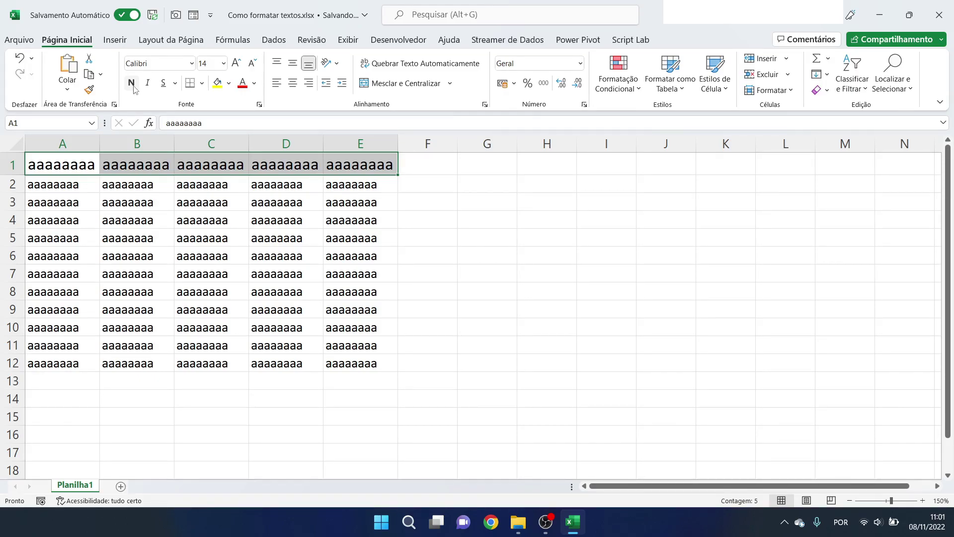
Step: Apply bold, italic and single underline to the first-row cells A1:E1
{"action": "left_click", "coordinate": [132, 84]}
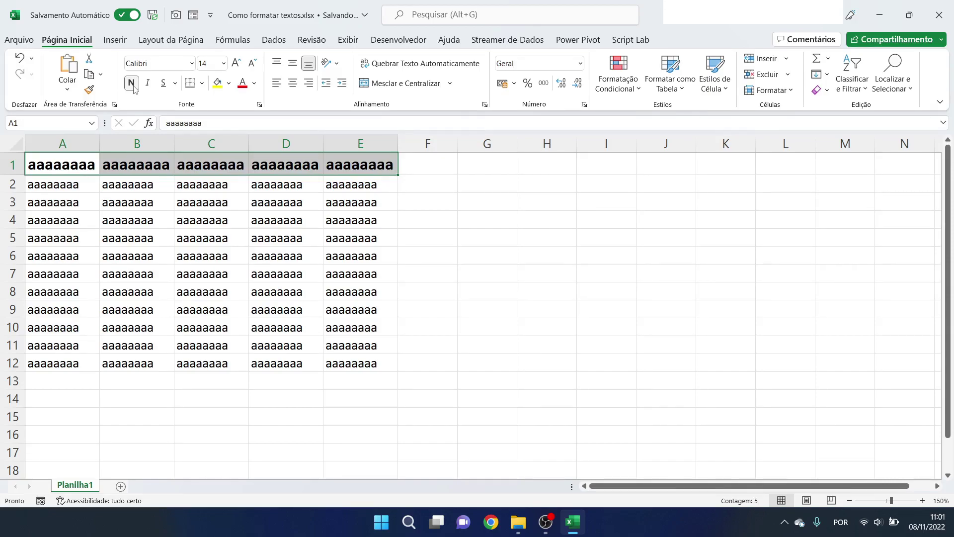
{"action": "key", "text": "ctrl+i"}
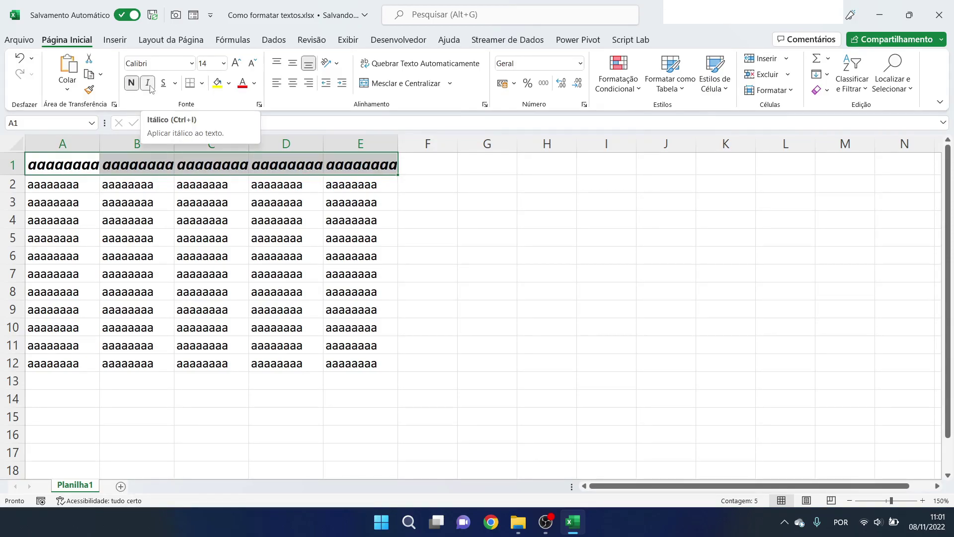
{"action": "left_click", "coordinate": [150, 84]}
{"action": "left_click", "coordinate": [151, 84]}
{"action": "left_click", "coordinate": [151, 85]}
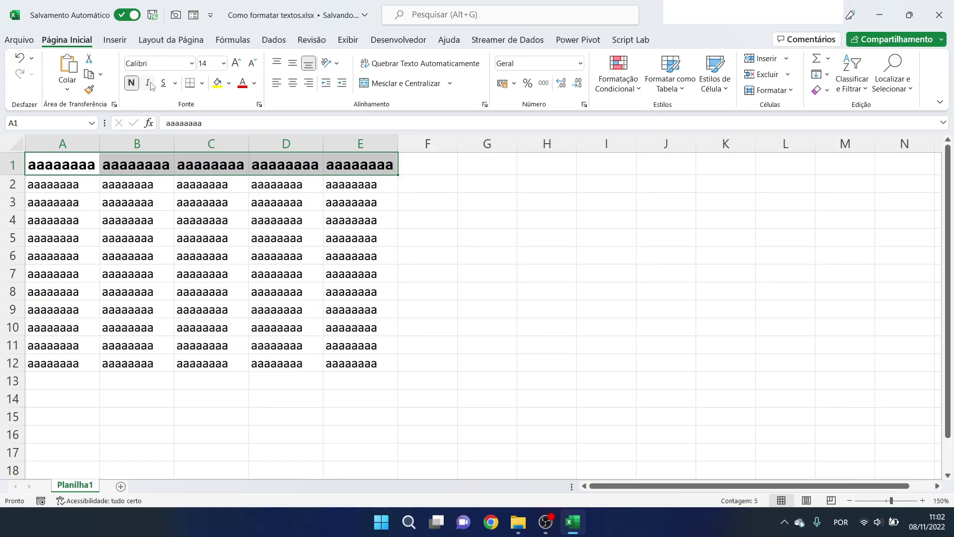
{"action": "left_click", "coordinate": [151, 85]}
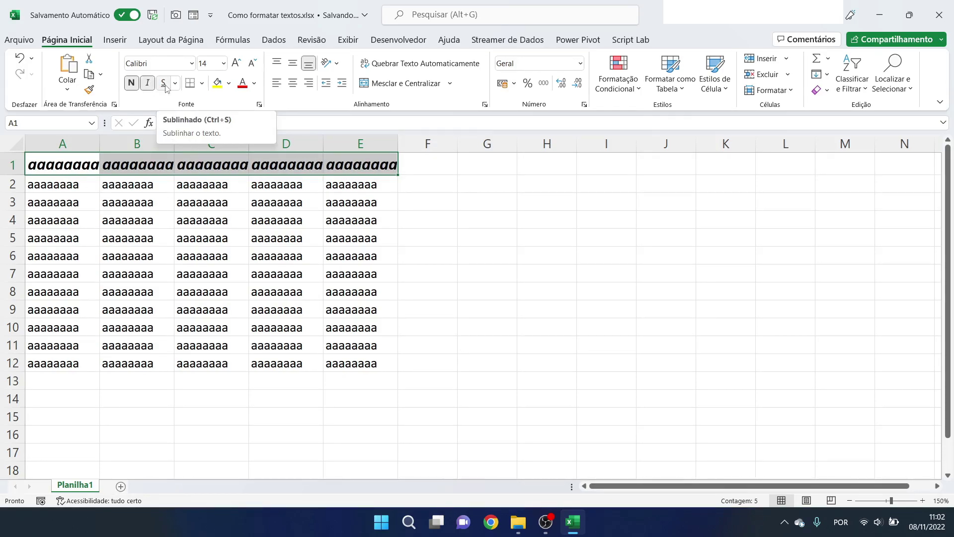
{"action": "left_click", "coordinate": [164, 83]}
Step: Enter the sample text "gagjogafgoi" in cell G4 and reselect that cell
{"action": "left_click", "coordinate": [489, 217]}
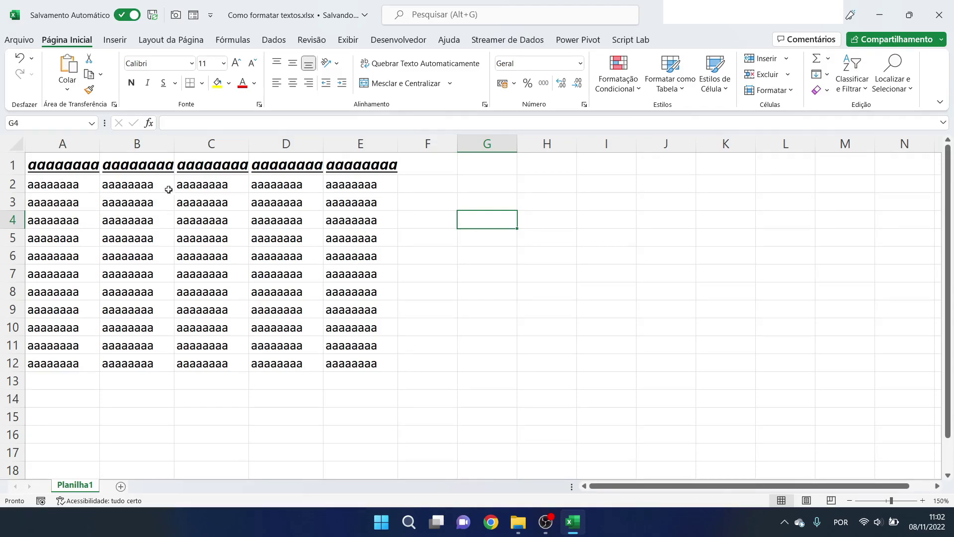
{"action": "type", "text": "gagjogafgoi"}
{"action": "key", "text": "Return"}
{"action": "key", "text": "Up"}
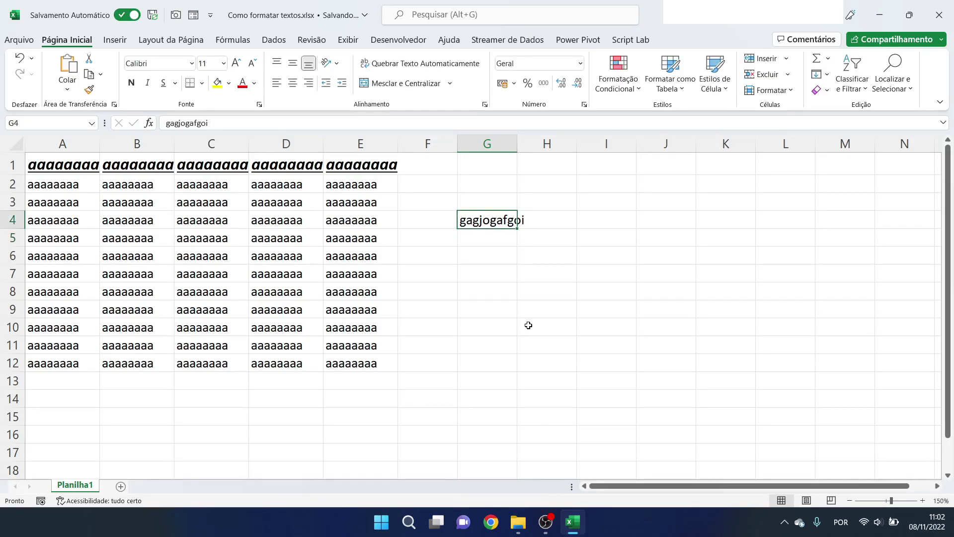
Step: Apply underline, italic and bold to the sample text in cell G4
{"action": "left_click", "coordinate": [164, 83]}
{"action": "left_click", "coordinate": [147, 83]}
{"action": "left_click", "coordinate": [132, 83]}
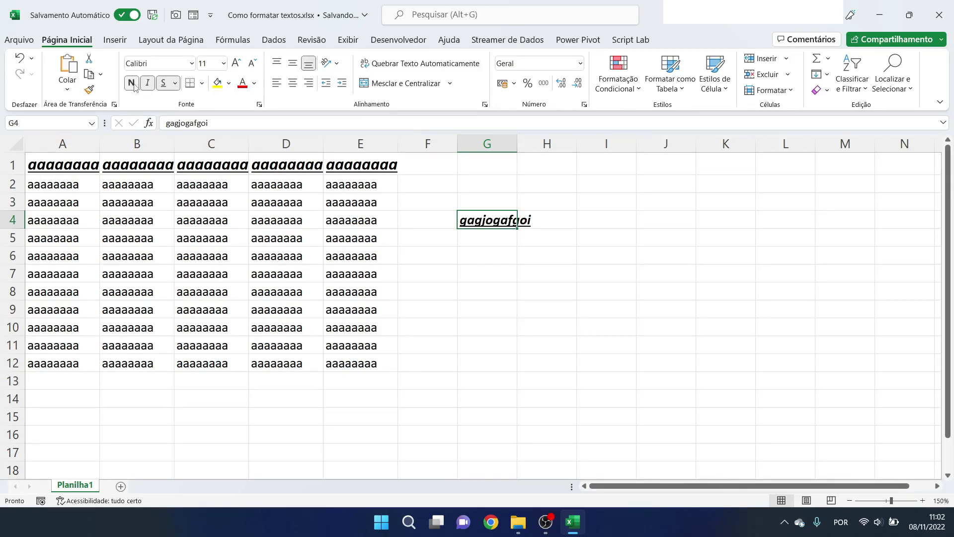
{"action": "left_click", "coordinate": [490, 263]}
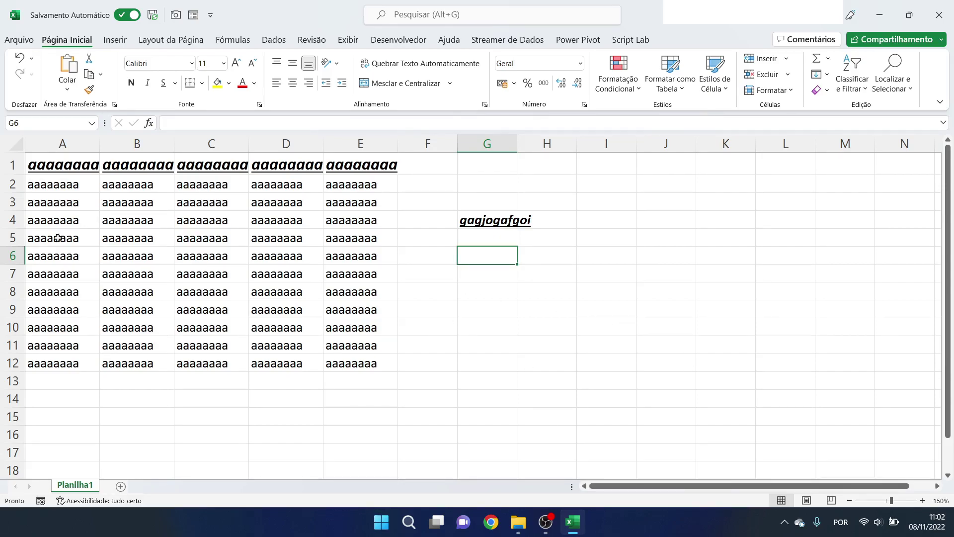
Step: Apply a double underline to the first-row cells A1:E1
{"action": "left_click_drag", "start_coordinate": [64, 165], "coordinate": [366, 162]}
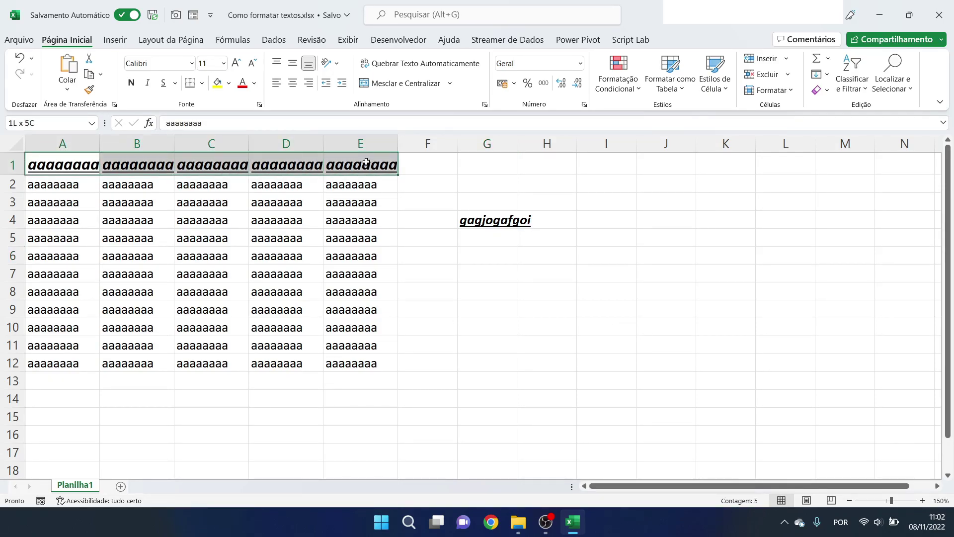
{"action": "left_click", "coordinate": [177, 84]}
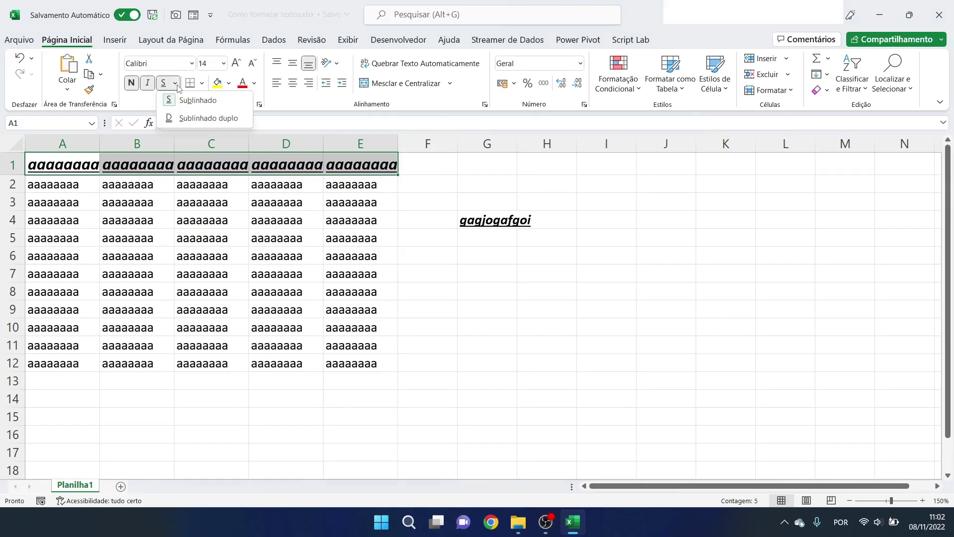
{"action": "left_click", "coordinate": [206, 124]}
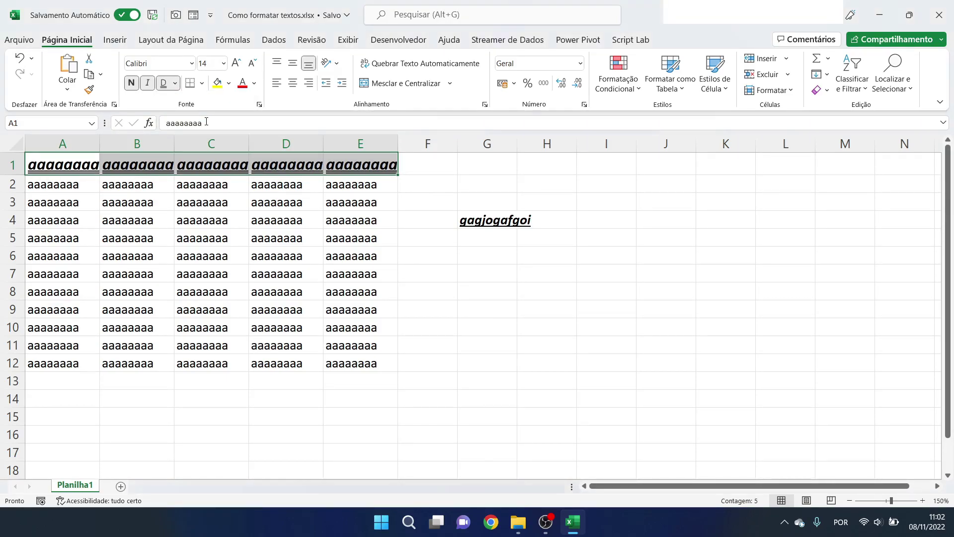
{"action": "left_click", "coordinate": [486, 272]}
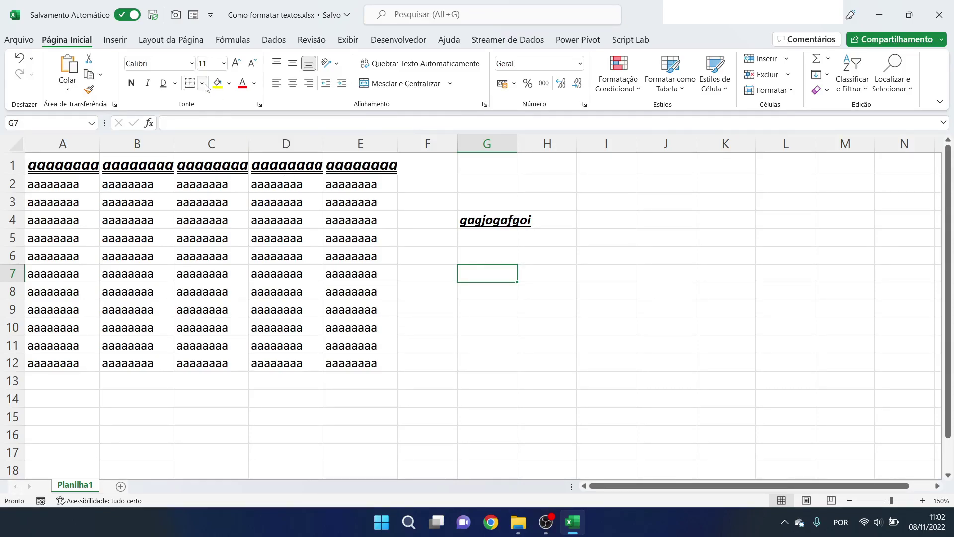
Step: Switch the underline of cells A1:E1 to single and remove the underline altogether
{"action": "left_click_drag", "start_coordinate": [86, 163], "coordinate": [336, 164]}
{"action": "double_click", "coordinate": [336, 164]}
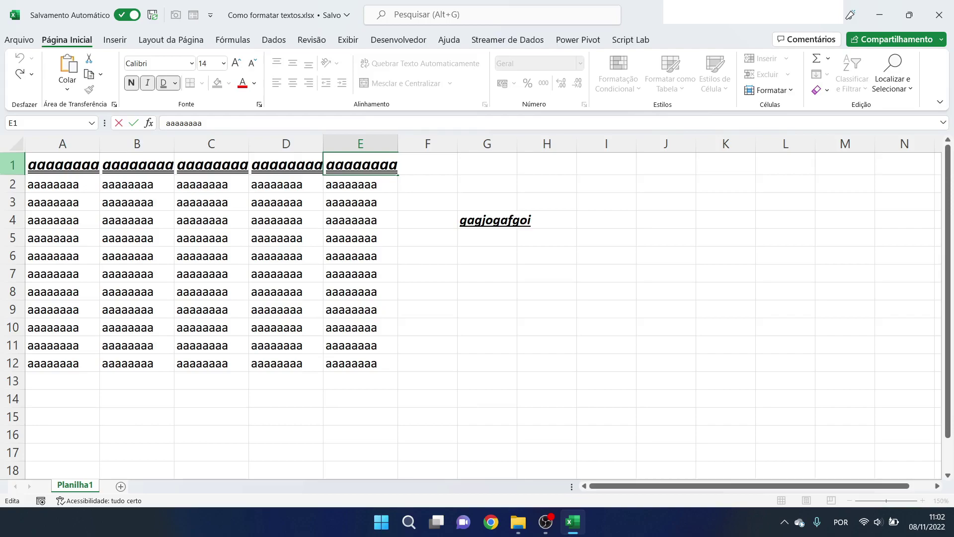
{"action": "left_click_drag", "start_coordinate": [60, 165], "coordinate": [348, 164]}
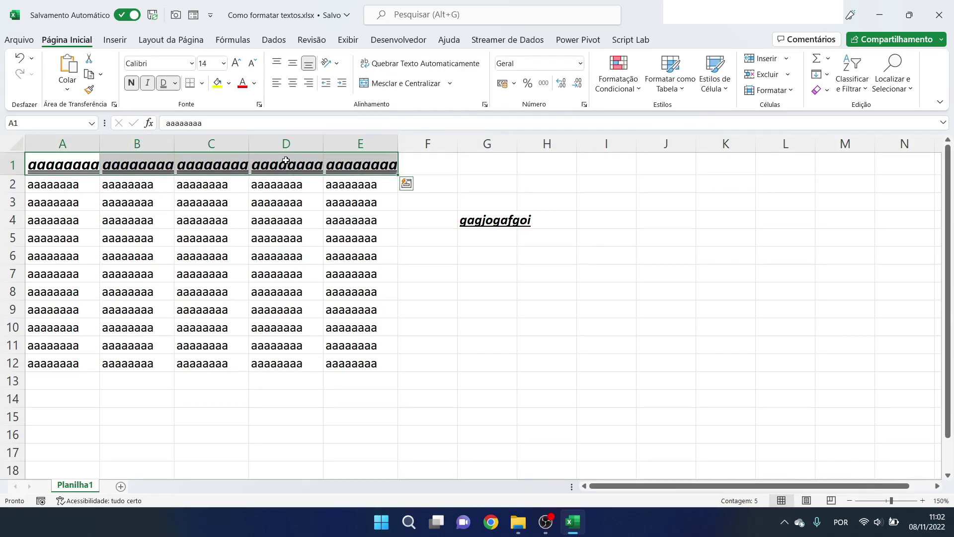
{"action": "left_click", "coordinate": [175, 83]}
{"action": "left_click", "coordinate": [189, 100]}
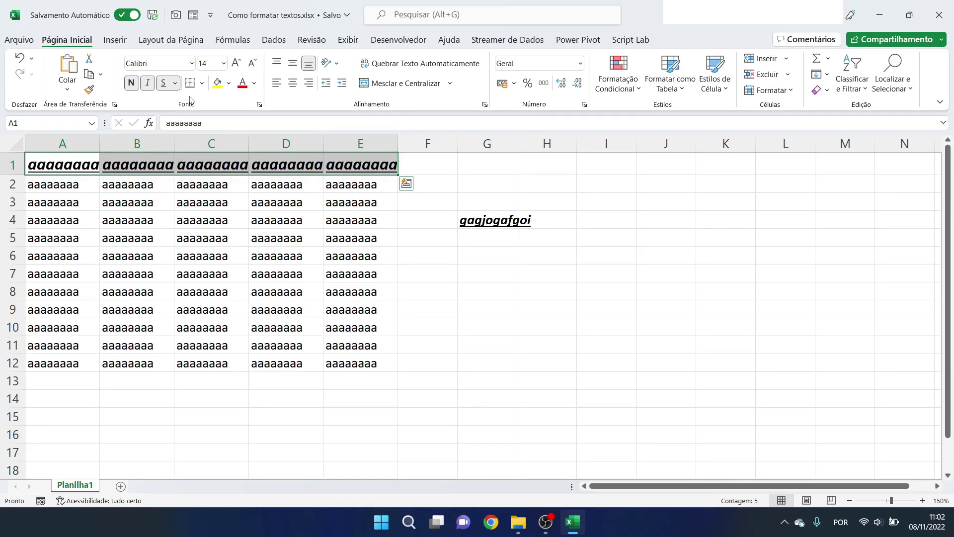
{"action": "left_click", "coordinate": [163, 83]}
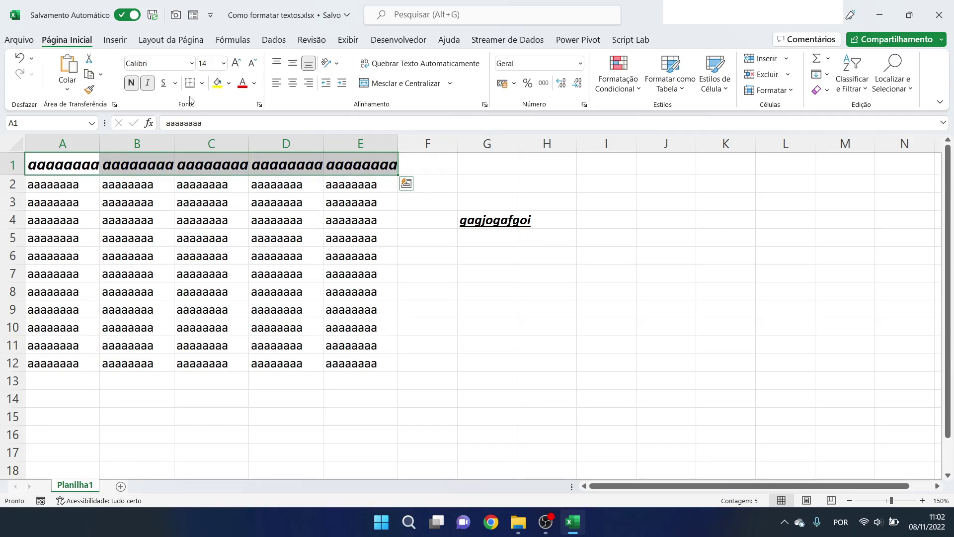
{"action": "left_click", "coordinate": [499, 321]}
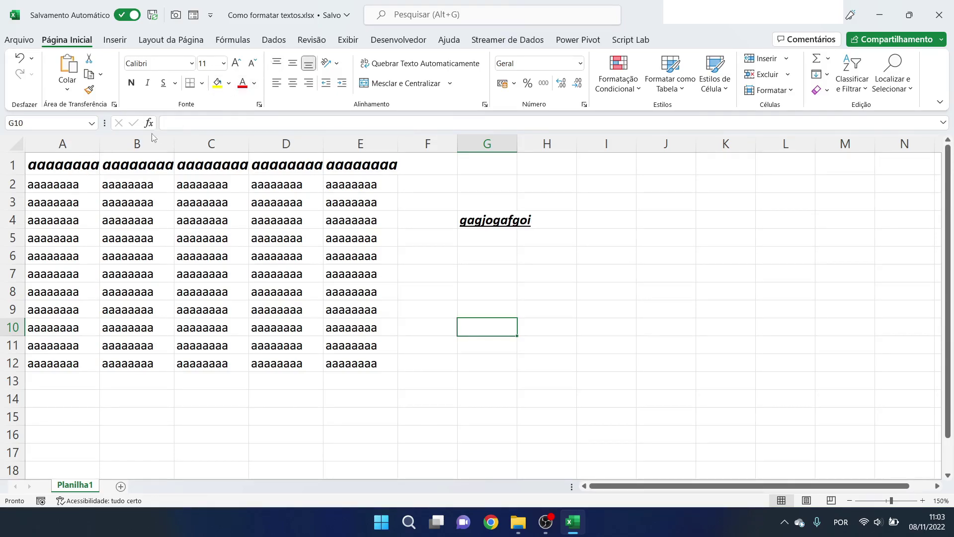
Step: Set the font color of the sample text in cell G4 to red
{"action": "left_click_drag", "start_coordinate": [62, 163], "coordinate": [388, 166]}
{"action": "left_click", "coordinate": [485, 218]}
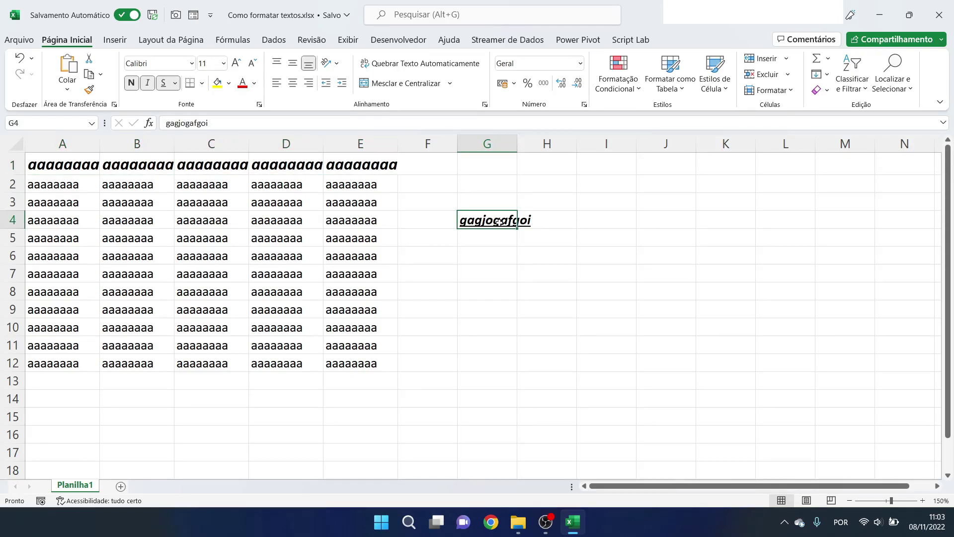
{"action": "left_click", "coordinate": [242, 83]}
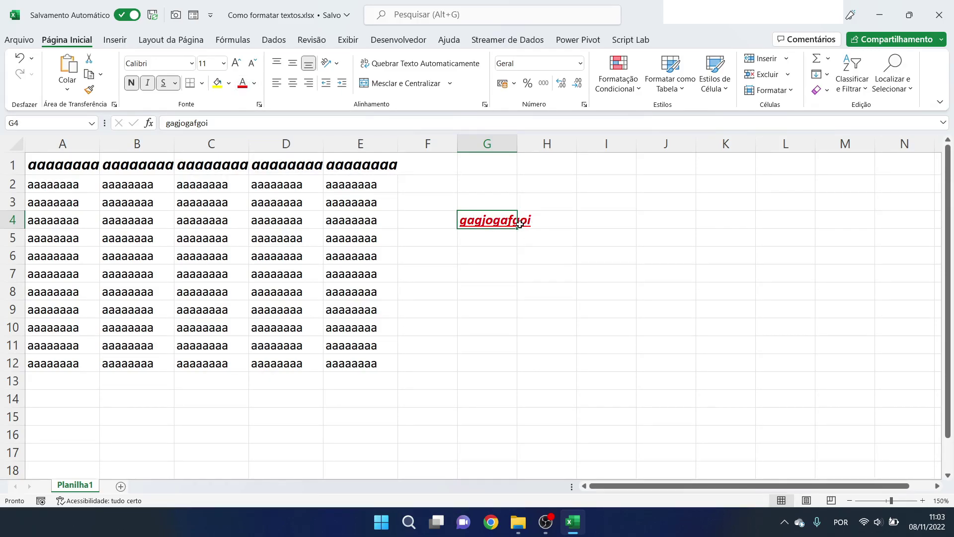
Step: Give the text in cell G4 the custom blue-violet font color #3F2BD5, picked from the color spectrum in the RGB model
{"action": "left_click", "coordinate": [254, 83]}
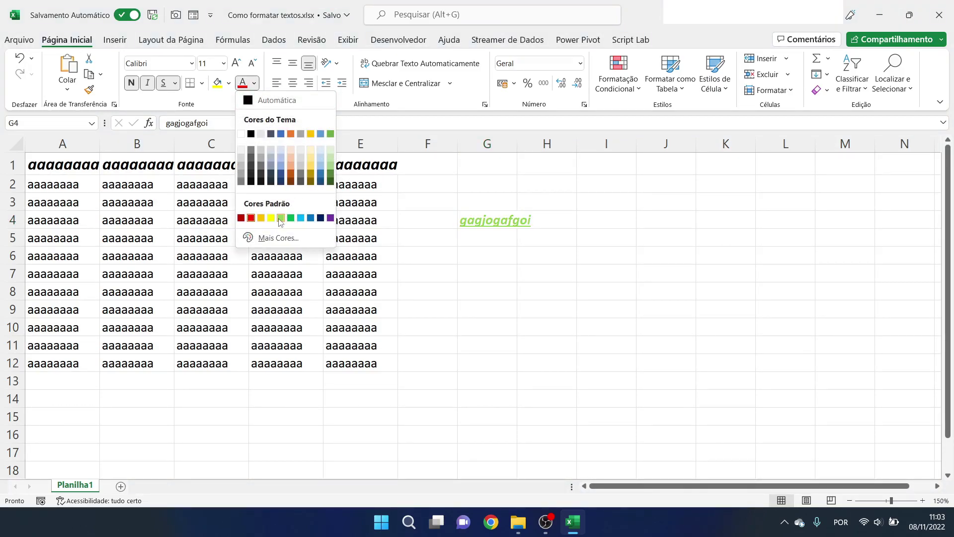
{"action": "left_click", "coordinate": [278, 238]}
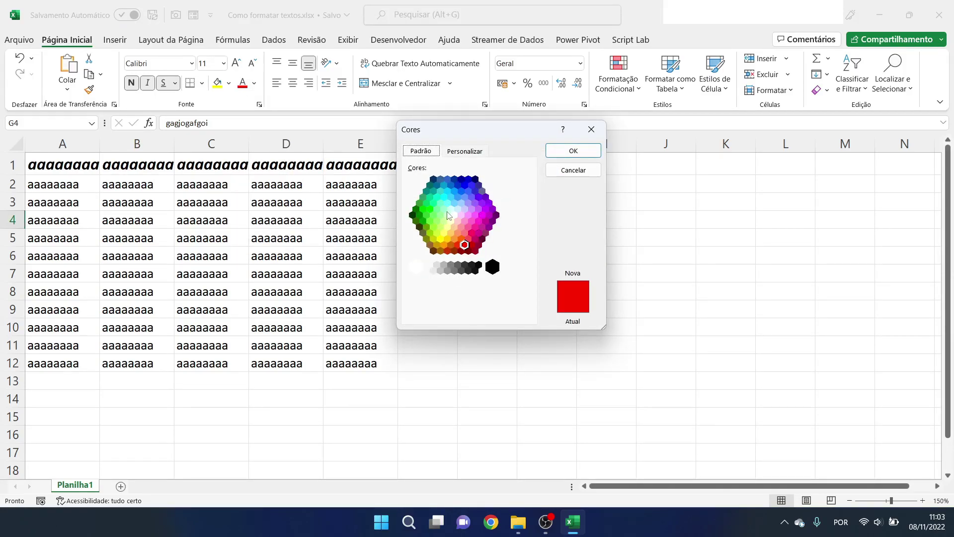
{"action": "left_click", "coordinate": [457, 155]}
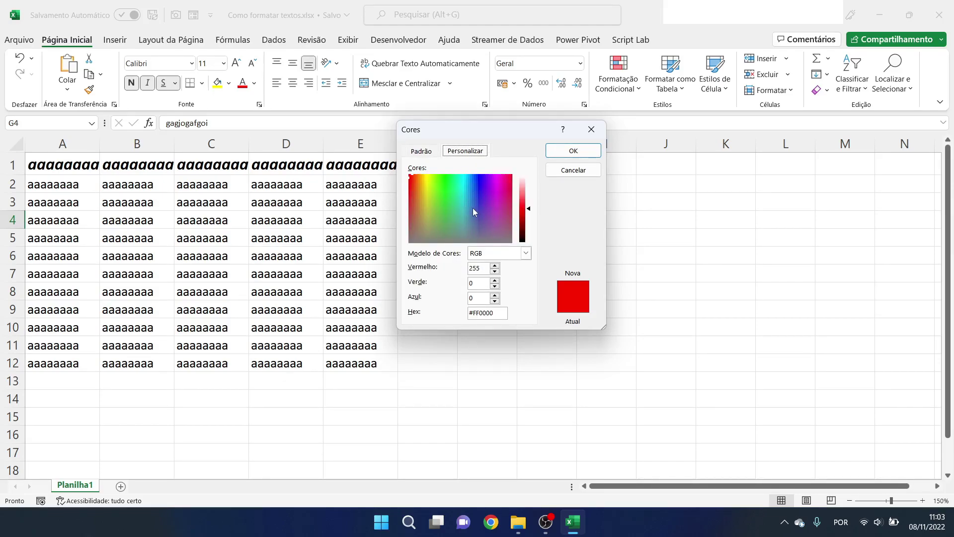
{"action": "left_click", "coordinate": [525, 253]}
{"action": "left_click", "coordinate": [494, 262]}
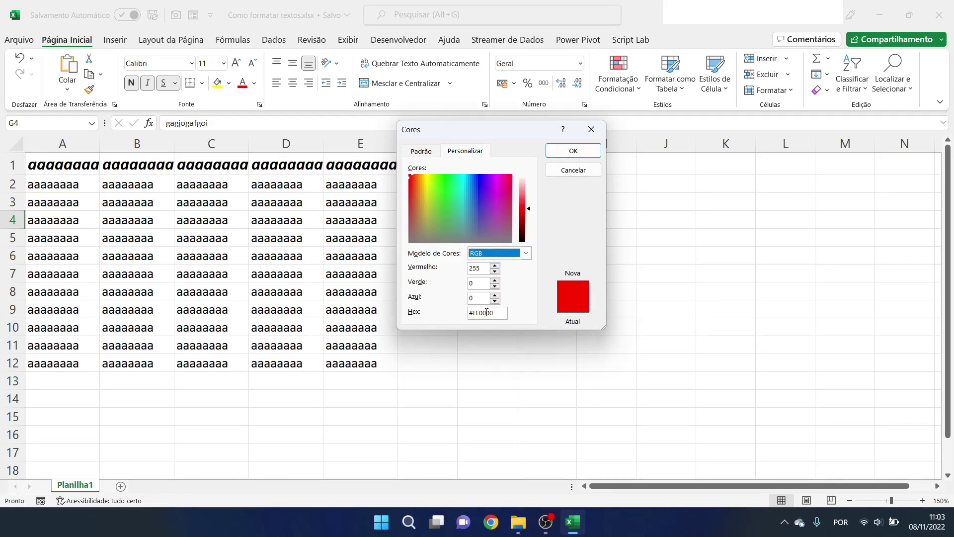
{"action": "left_click", "coordinate": [480, 197]}
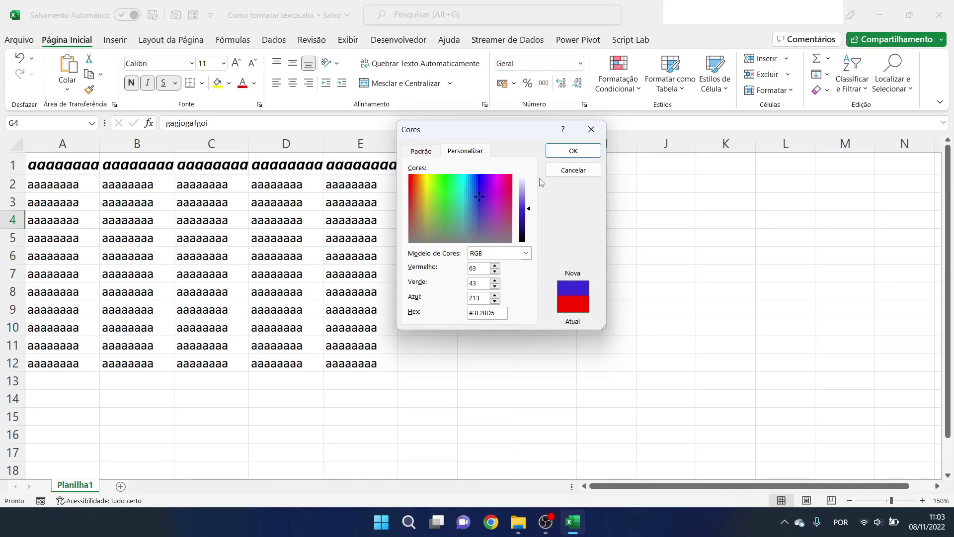
{"action": "left_click", "coordinate": [552, 152]}
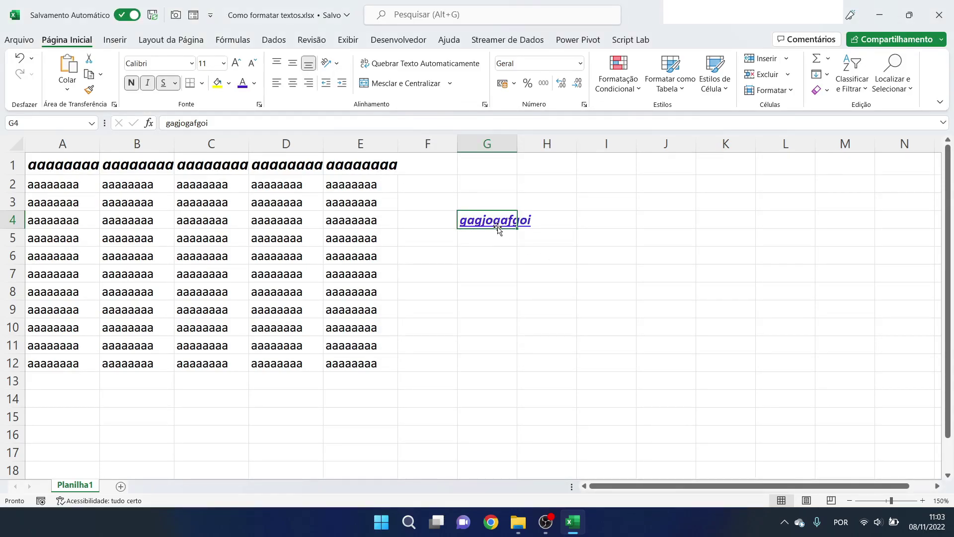
Step: Change the font color of cell G4 to a darker blue from the theme colors
{"action": "left_click", "coordinate": [255, 83]}
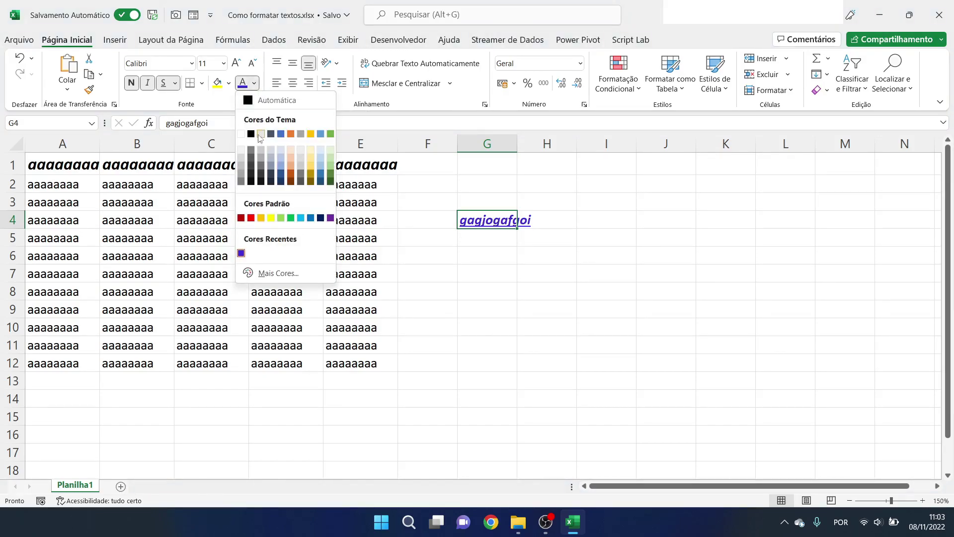
{"action": "left_click", "coordinate": [281, 174]}
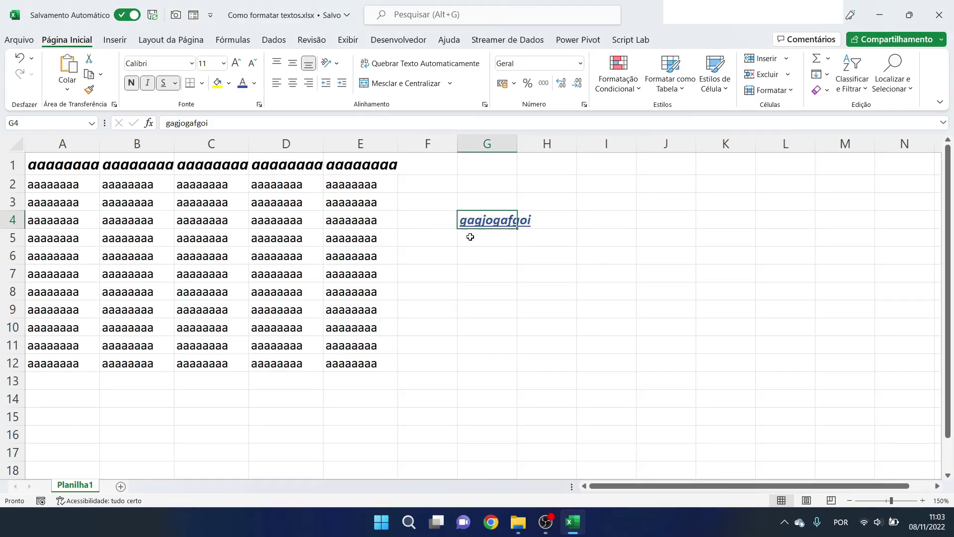
{"action": "left_click", "coordinate": [486, 255]}
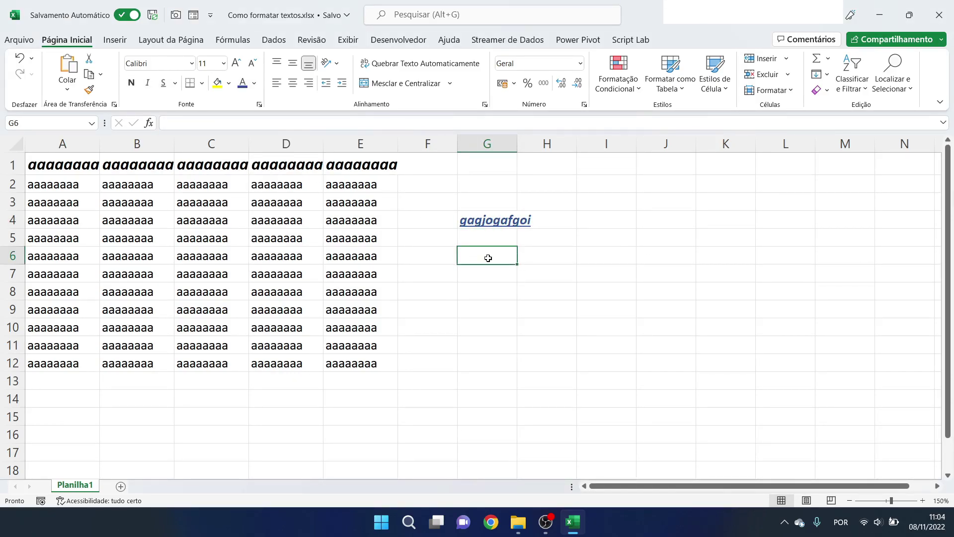
Step: Fill cell G4 with yellow and change its fill to the standard red
{"action": "double_click", "coordinate": [482, 225]}
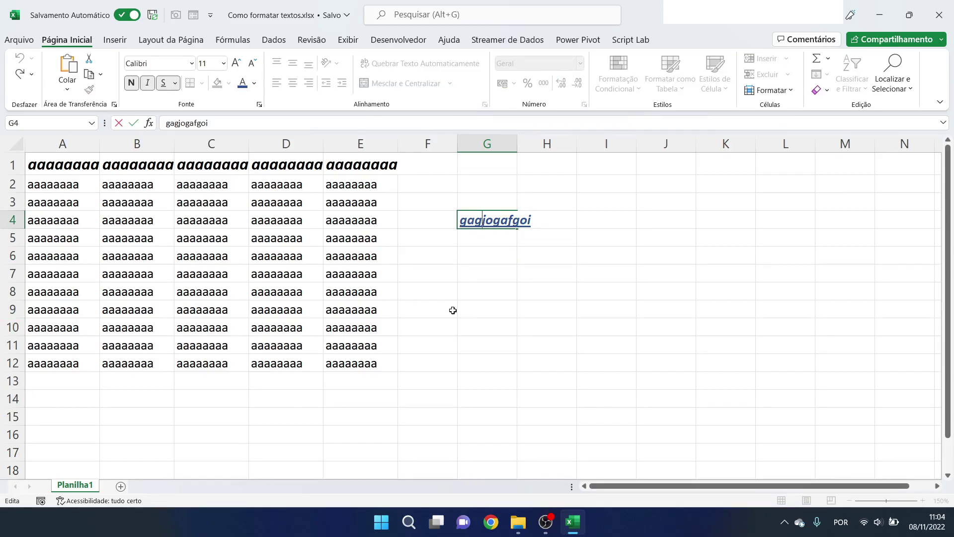
{"action": "left_click", "coordinate": [498, 269]}
{"action": "left_click", "coordinate": [493, 215]}
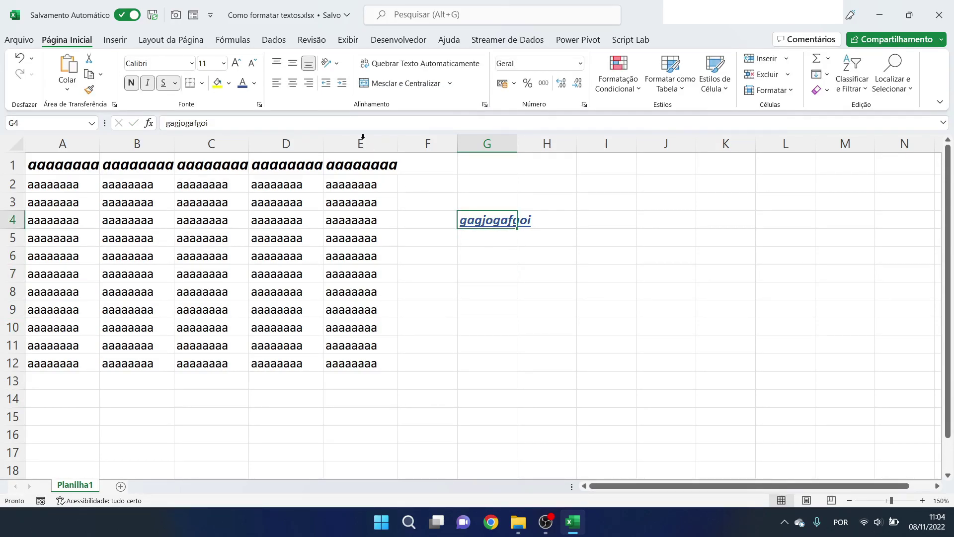
{"action": "left_click", "coordinate": [218, 90]}
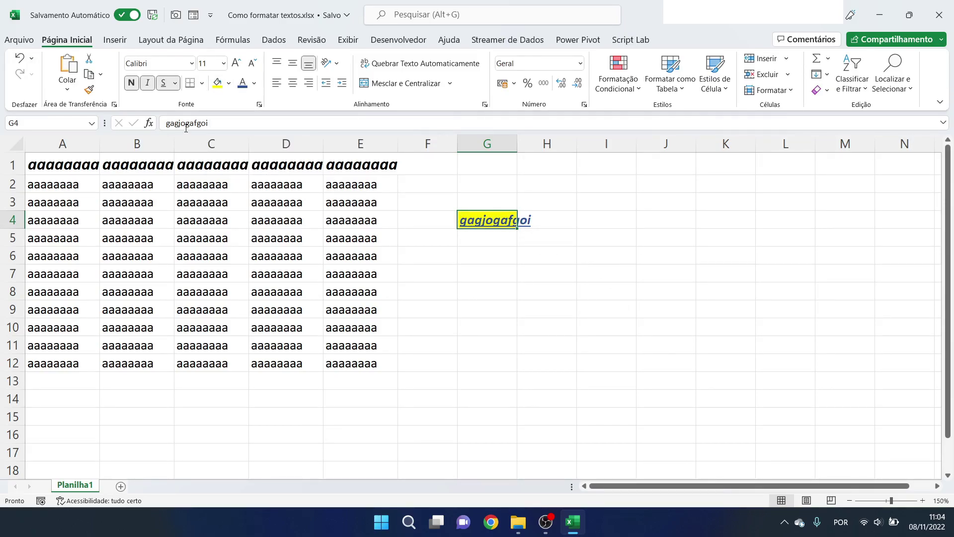
{"action": "left_click", "coordinate": [228, 87]}
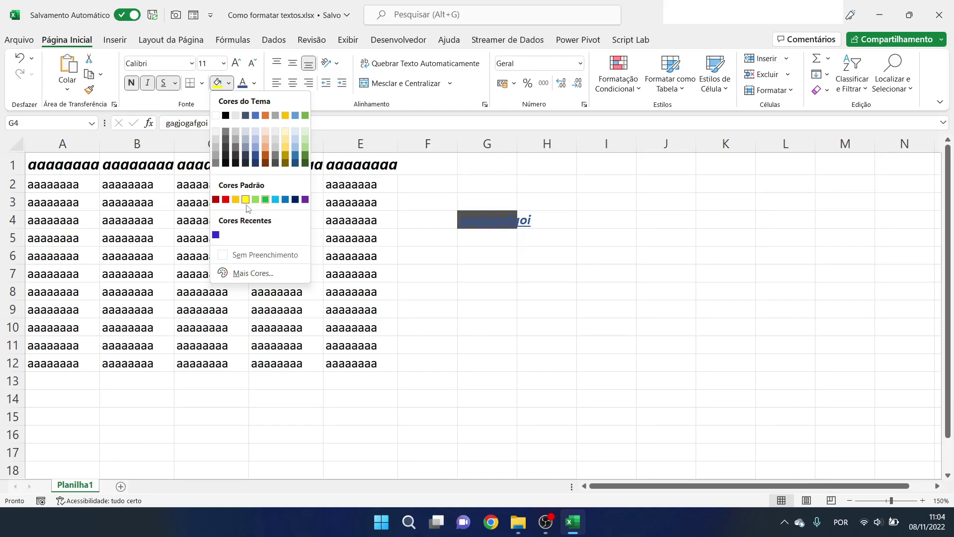
{"action": "left_click", "coordinate": [226, 200]}
Step: Apply the no-fill option to cell C3
{"action": "left_click", "coordinate": [226, 199]}
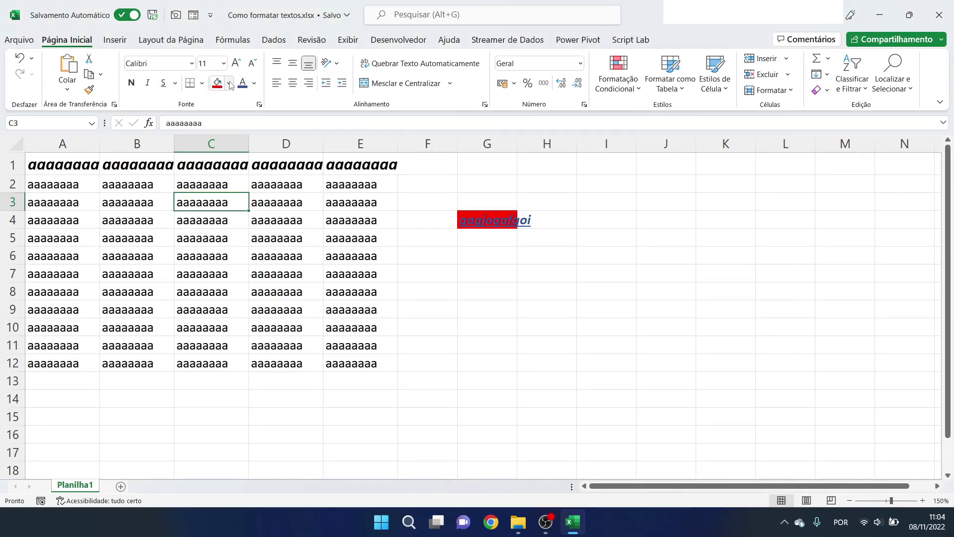
{"action": "left_click", "coordinate": [230, 85]}
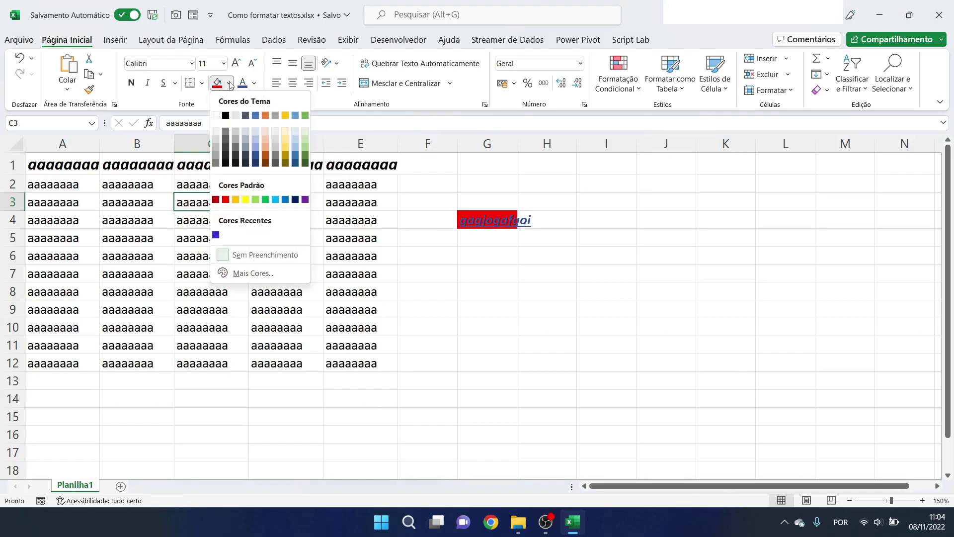
{"action": "left_click", "coordinate": [251, 256]}
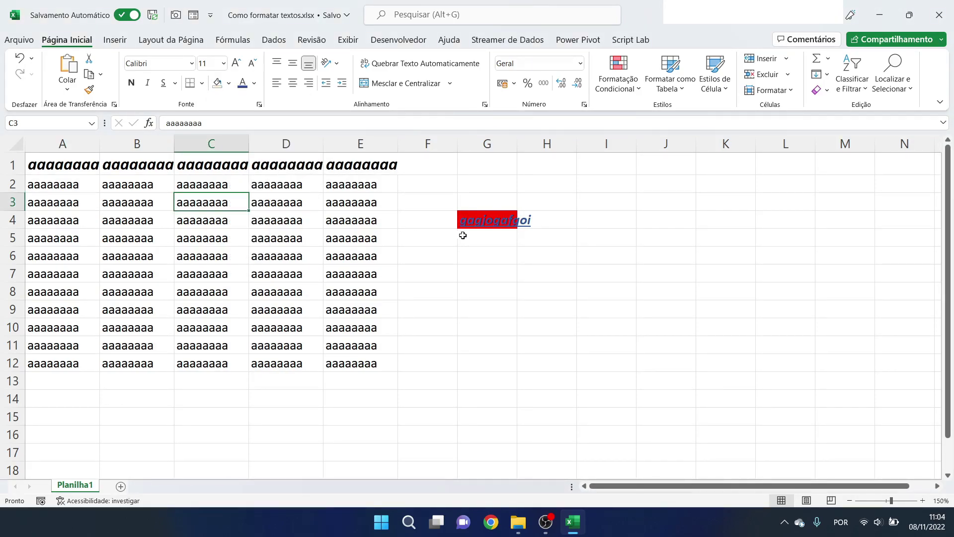
Step: Remove the red fill from cell G4
{"action": "left_click", "coordinate": [510, 261]}
{"action": "left_click", "coordinate": [484, 220]}
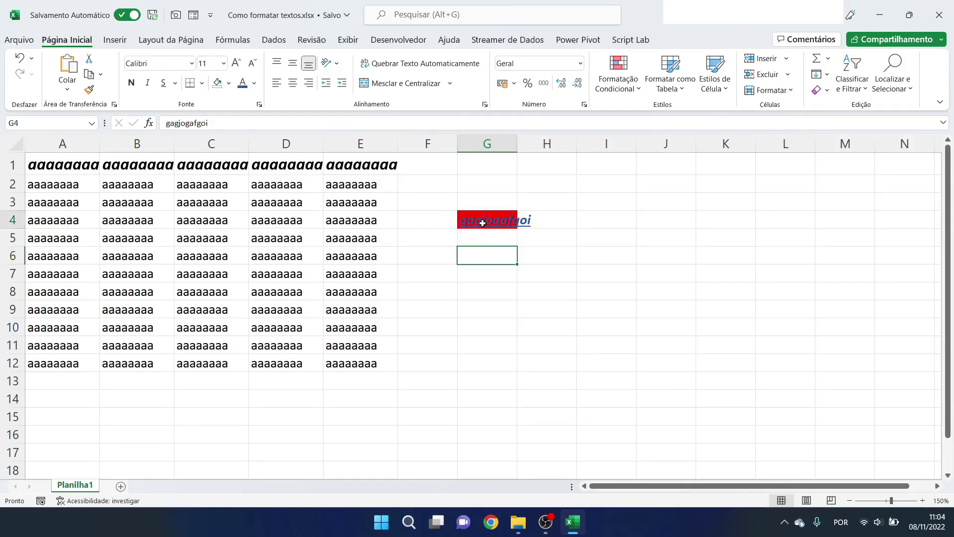
{"action": "left_click", "coordinate": [219, 83]}
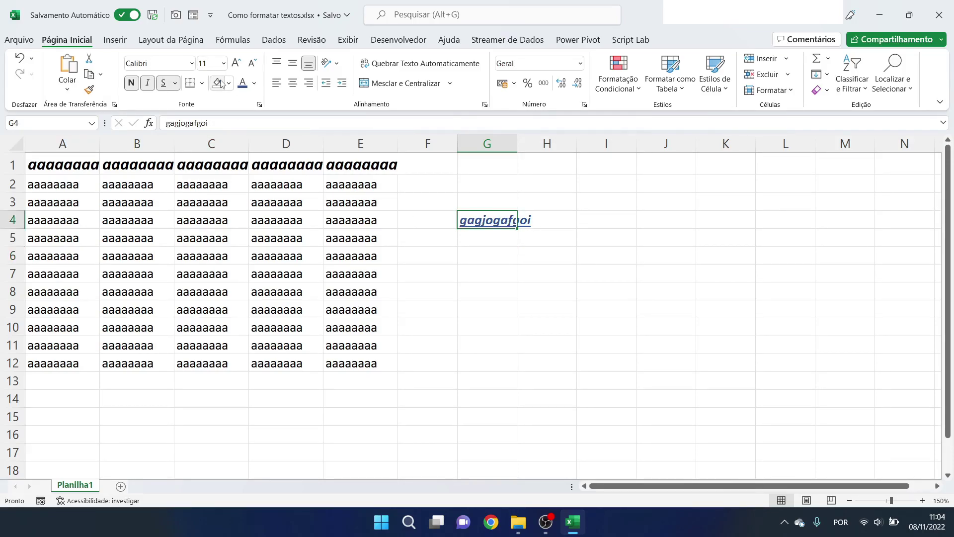
Step: Examine the additional fill colors for cell G4, including the custom RGB color settings, and dismiss them without applying a color
{"action": "left_click", "coordinate": [229, 84]}
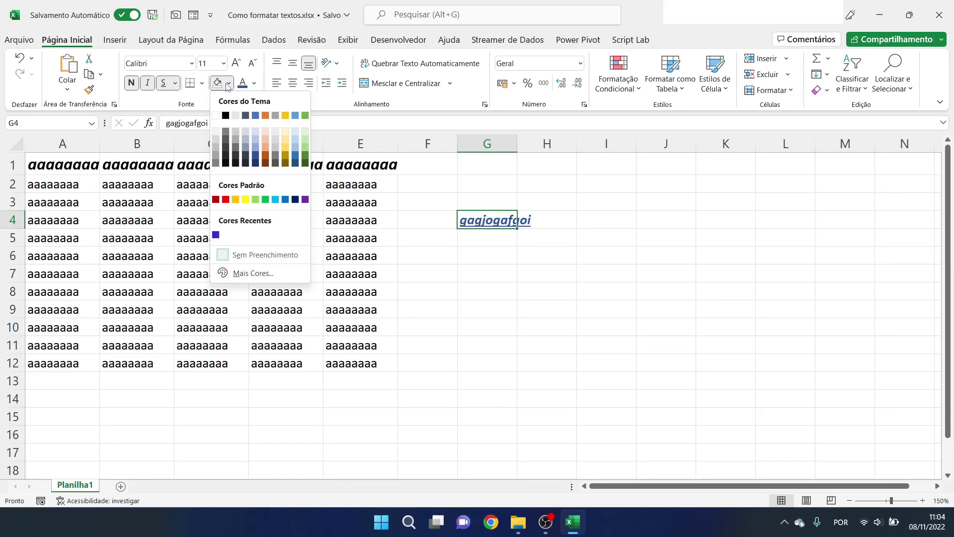
{"action": "left_click", "coordinate": [250, 273]}
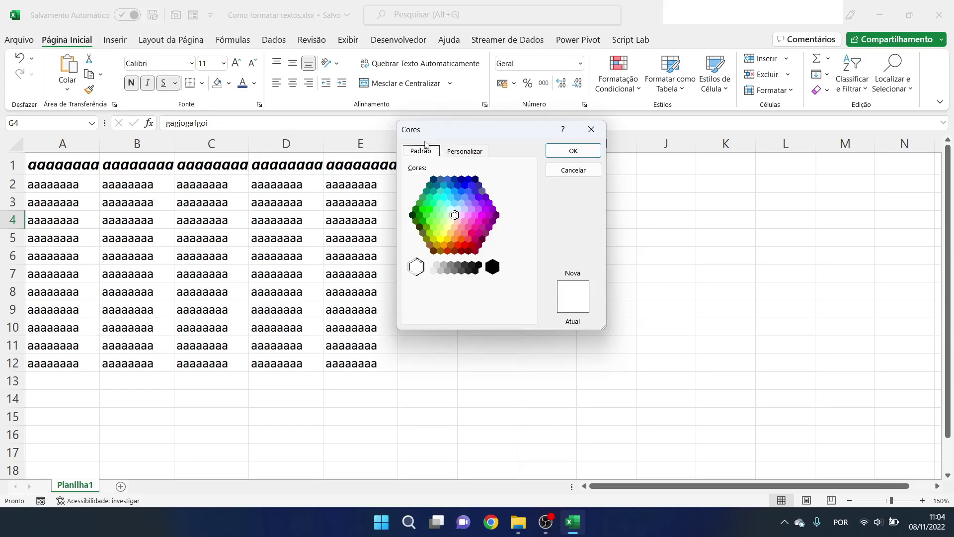
{"action": "left_click", "coordinate": [454, 154]}
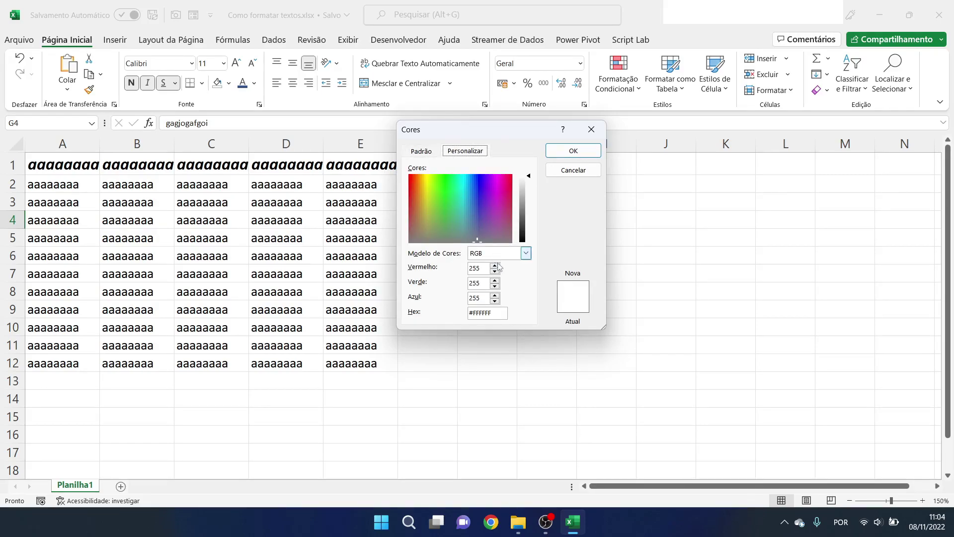
{"action": "left_click", "coordinate": [592, 129]}
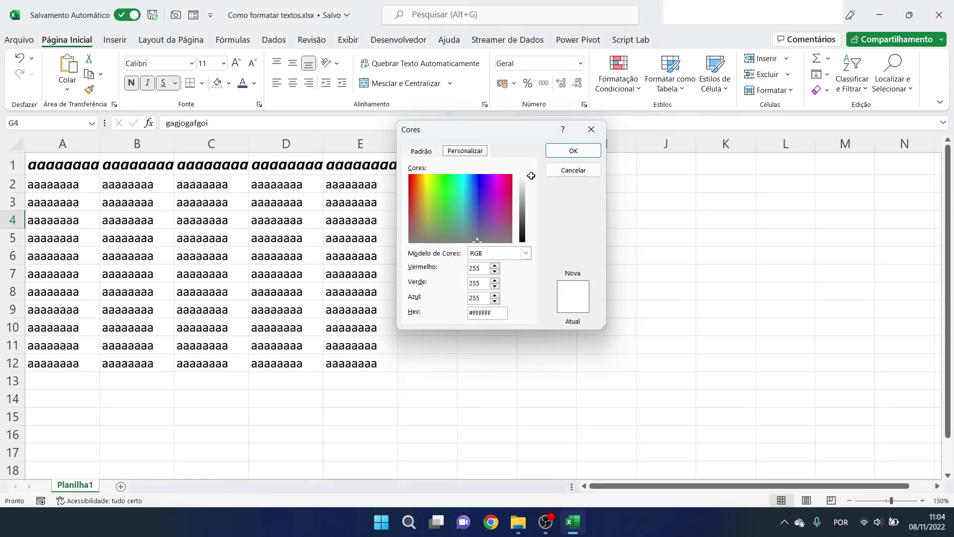
{"action": "left_click", "coordinate": [503, 291]}
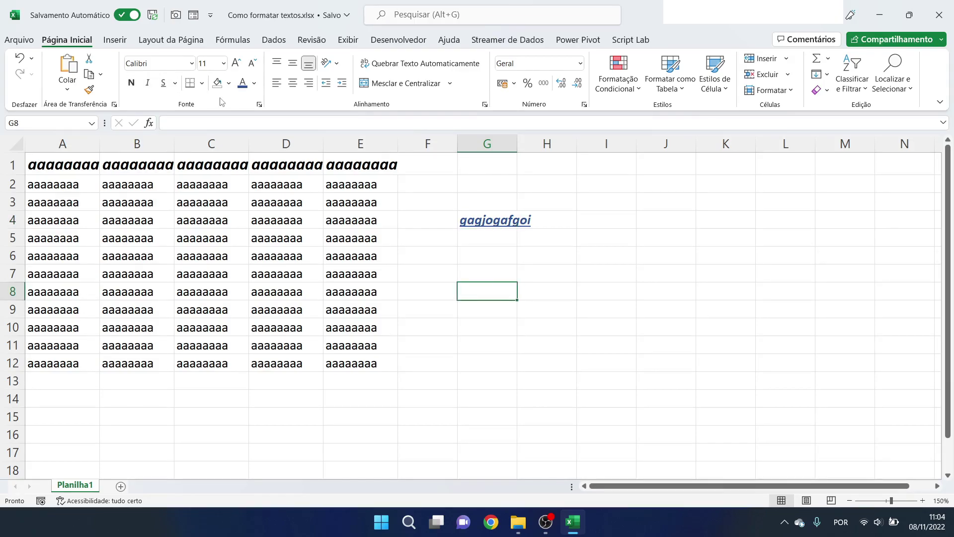